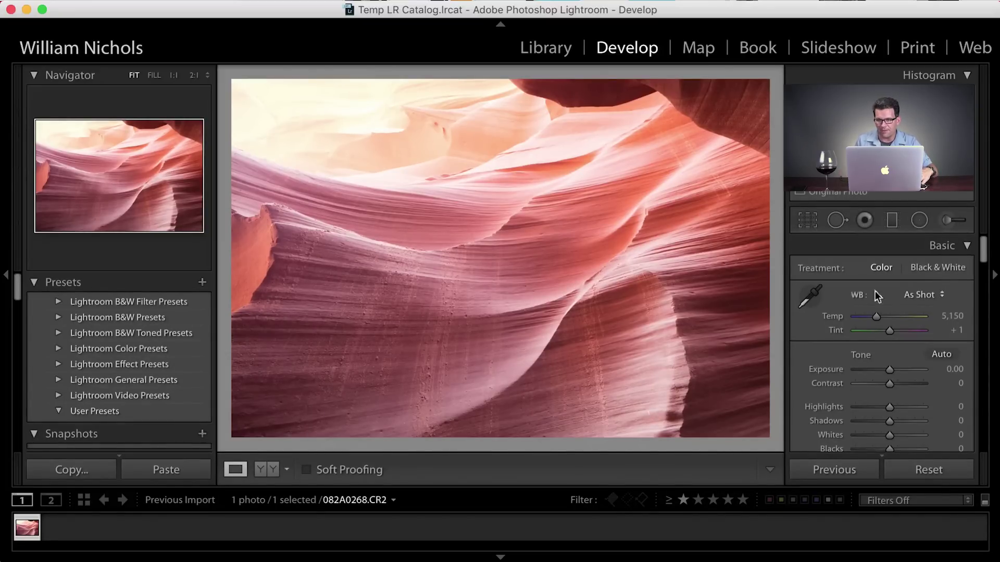
# Choose the Adjustment Brush and set a darkening Exposure with Feather 83
pyautogui.click(946, 224)
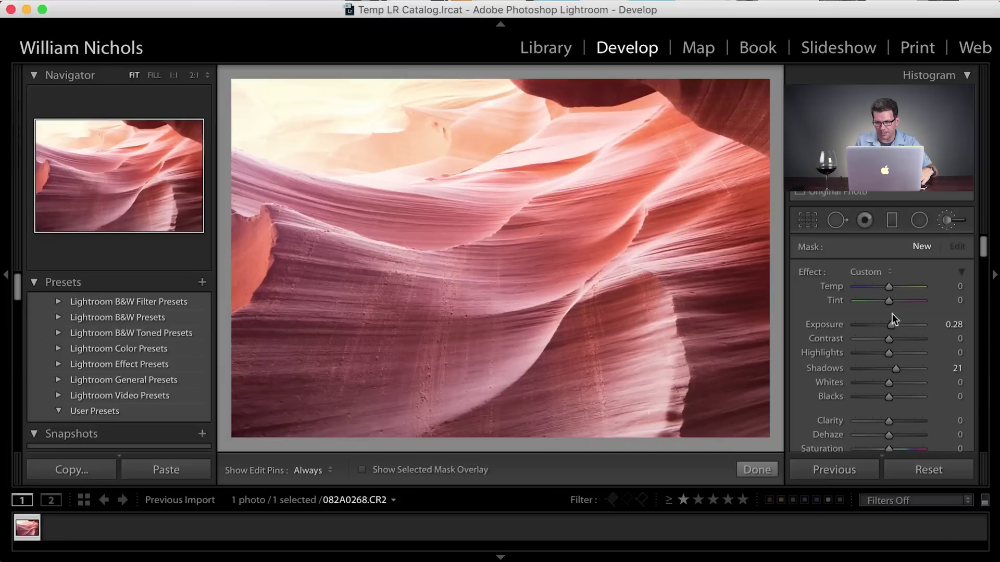
pyautogui.moveTo(891, 324); pyautogui.dragTo(870, 325)
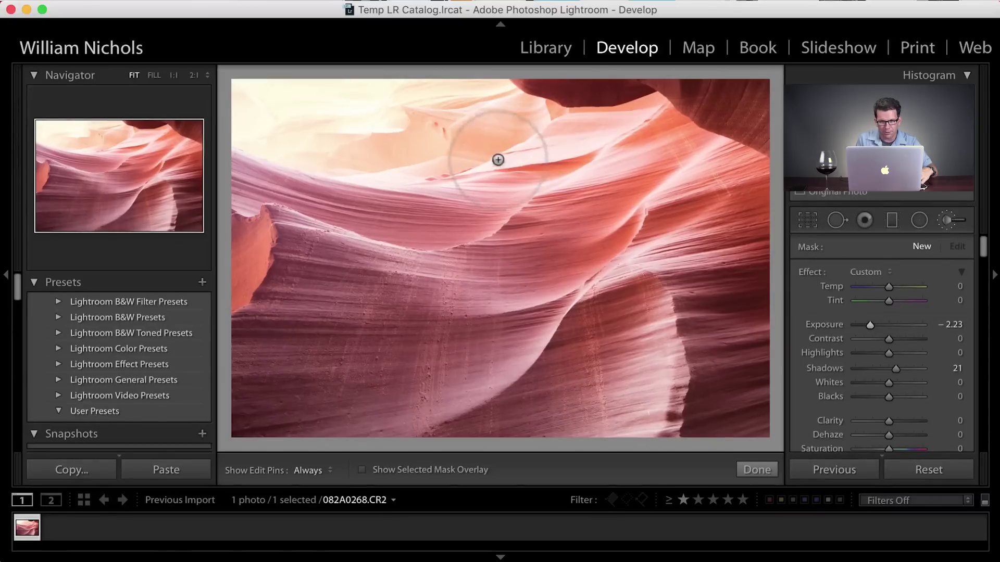
pyautogui.moveTo(975, 254); pyautogui.dragTo(983, 272)
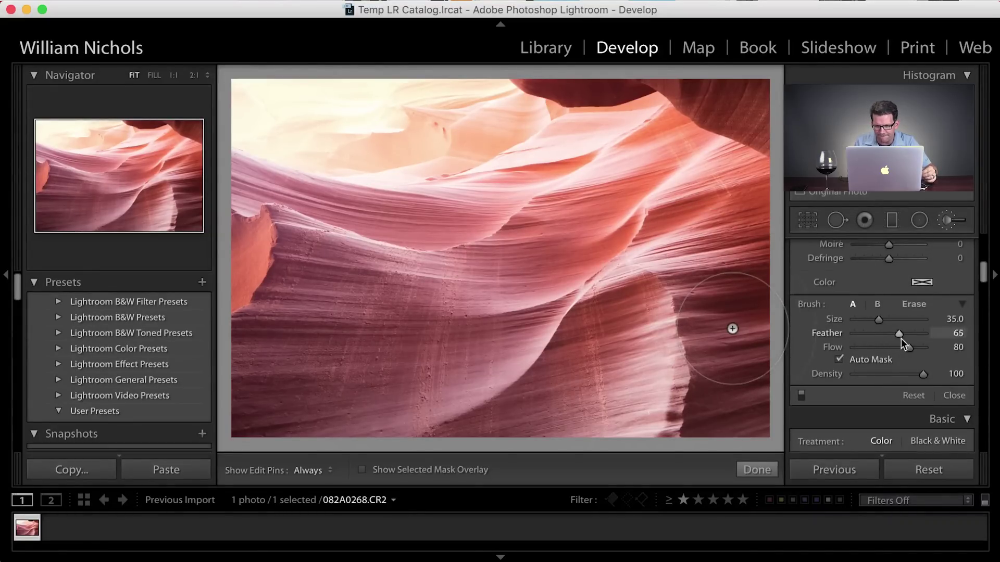
pyautogui.moveTo(901, 338); pyautogui.dragTo(911, 336)
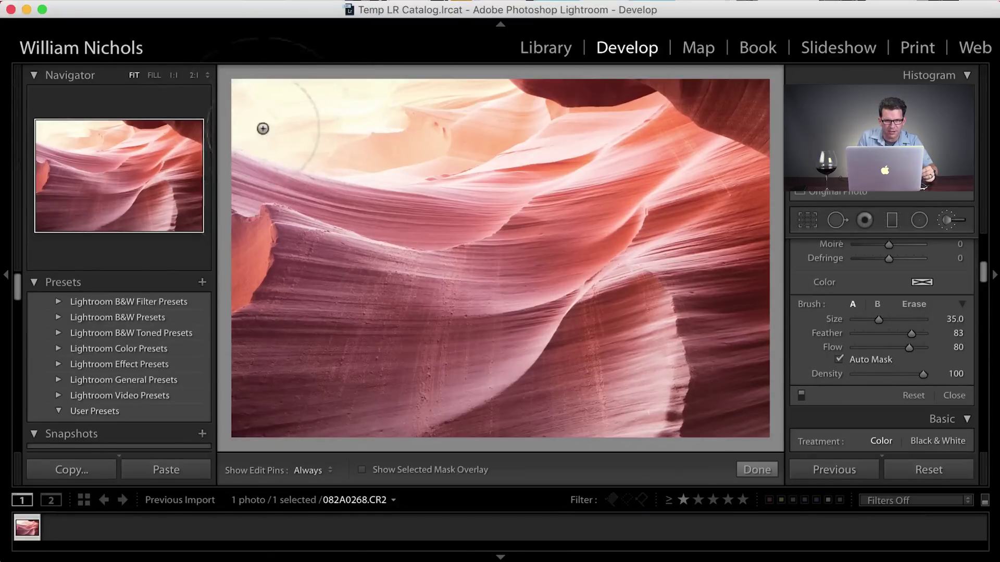
# Darken the brushed upper-left area much more, then delete that brush adjustment
pyautogui.press('h')
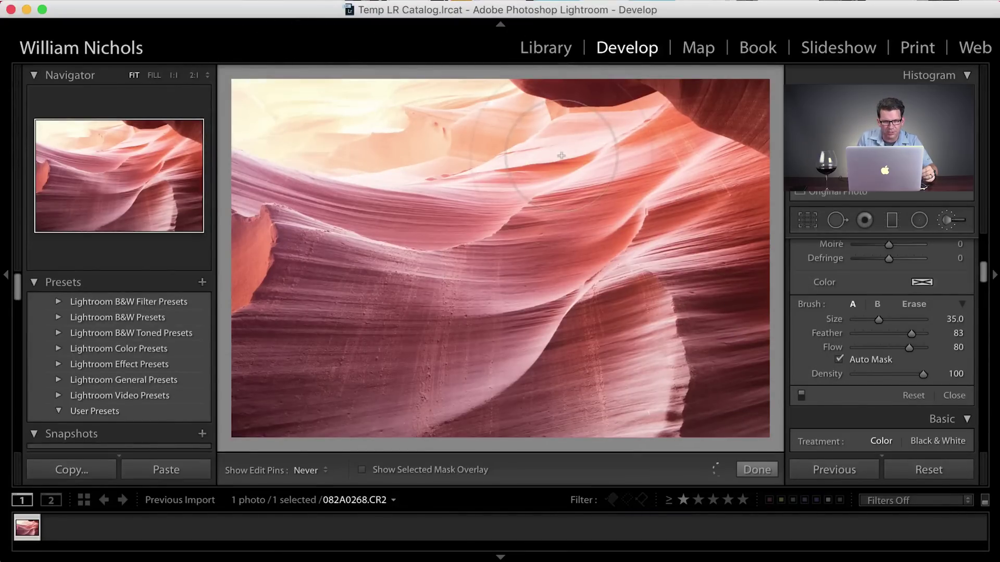
pyautogui.press('h')
pyautogui.press('h')
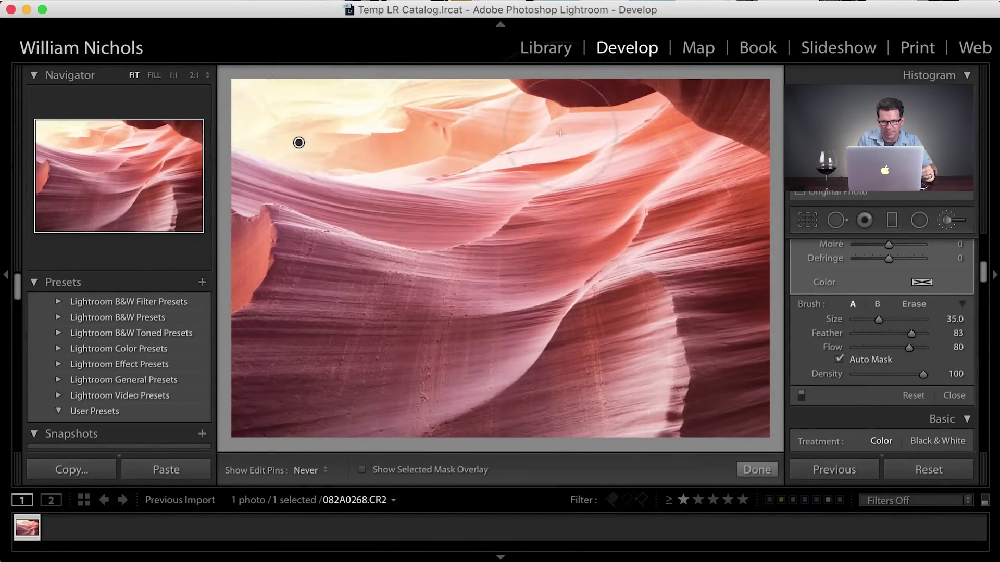
pyautogui.press('h')
pyautogui.moveTo(983, 270); pyautogui.dragTo(986, 240)
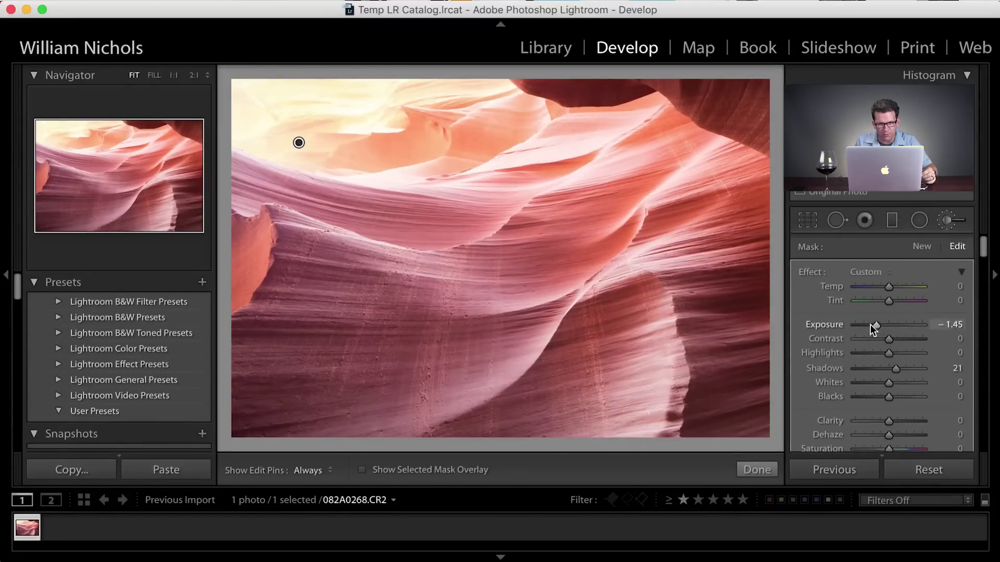
pyautogui.moveTo(871, 324); pyautogui.dragTo(862, 324)
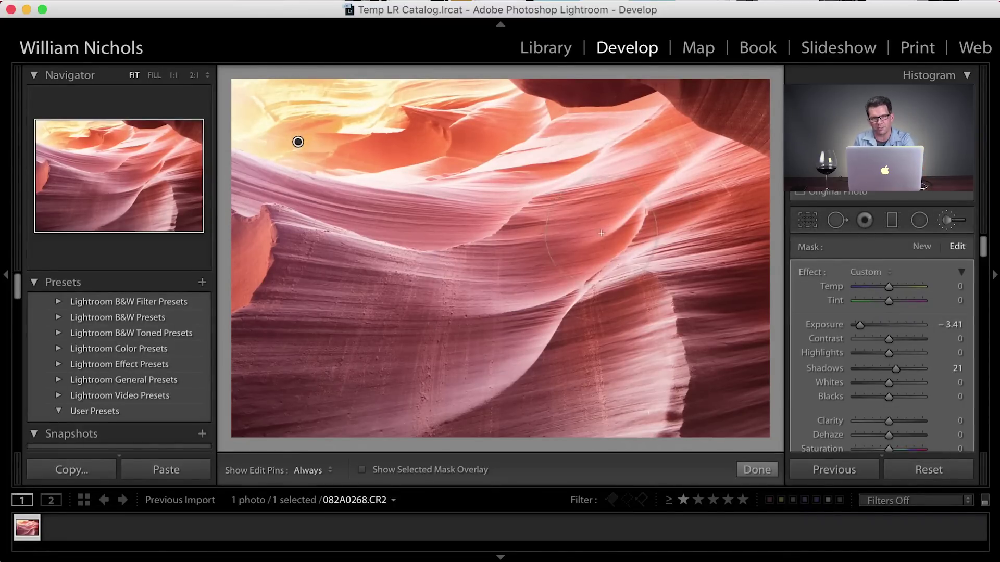
pyautogui.press('Delete')
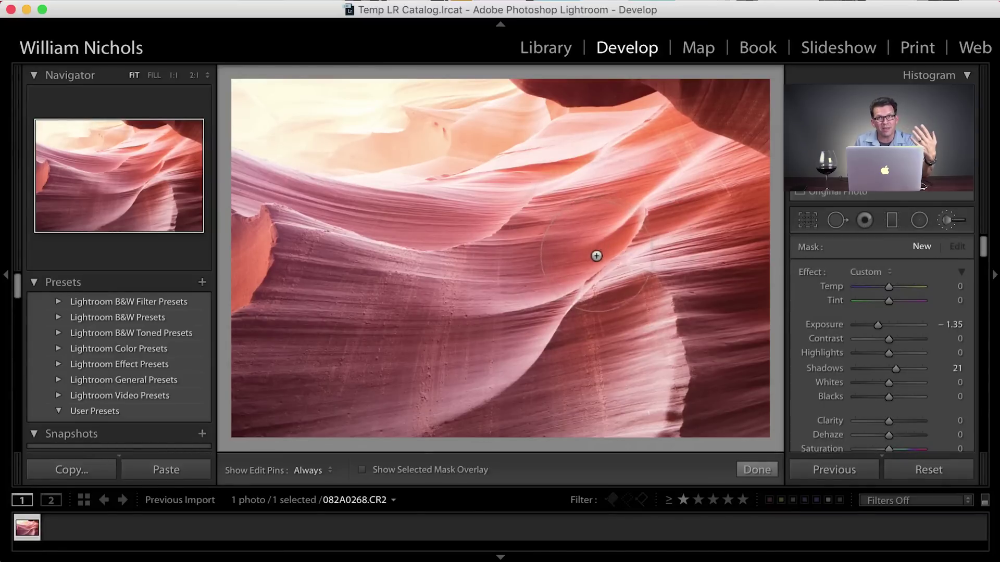
# Start a fresh Graduated Filter with effects reset and Exposure at -4.00
pyautogui.click(893, 222)
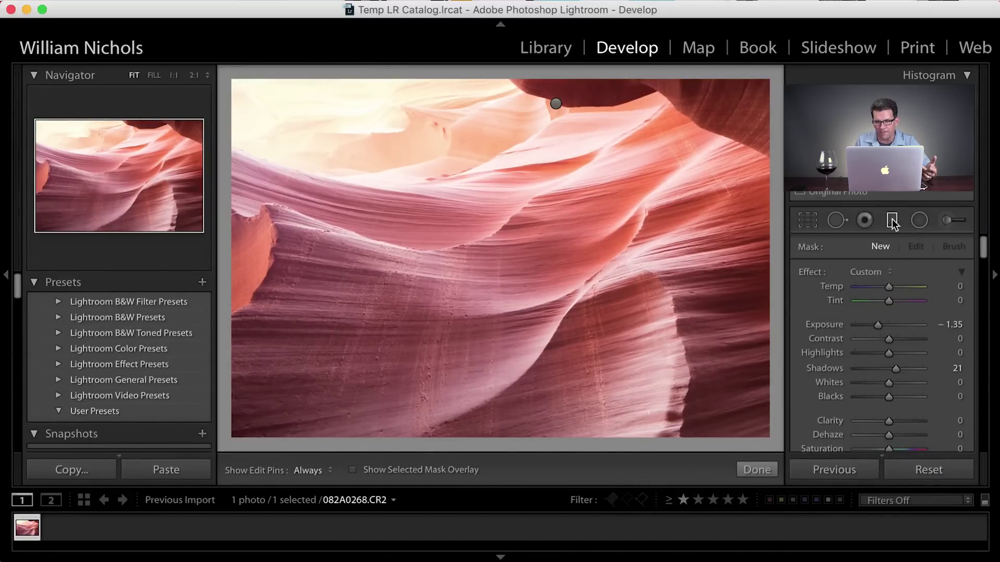
pyautogui.press('Delete')
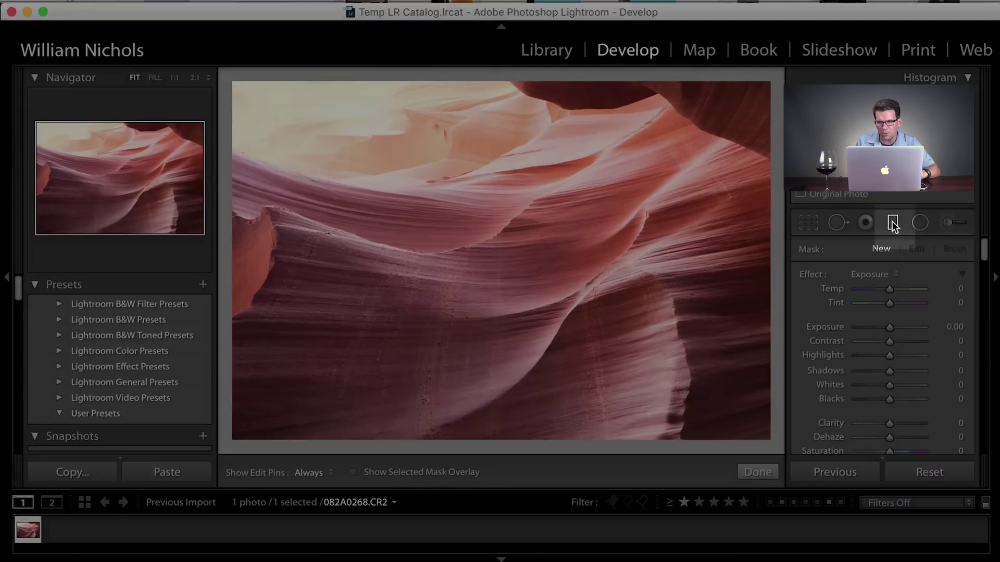
pyautogui.click(892, 222)
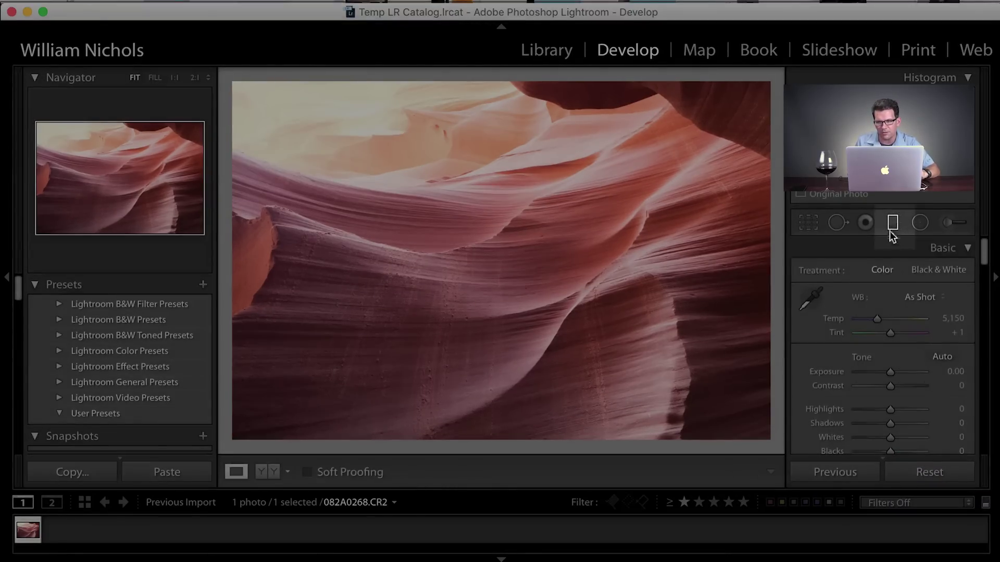
pyautogui.click(892, 231)
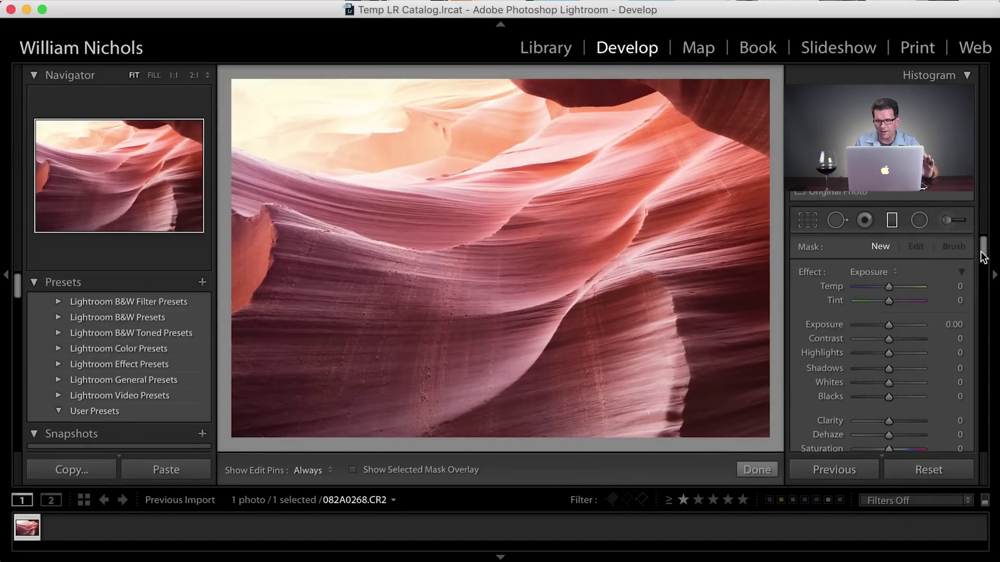
pyautogui.moveTo(983, 255)
pyautogui.mouseDown()
pyautogui.moveTo(983, 276)
pyautogui.moveTo(979, 256)
pyautogui.mouseUp()
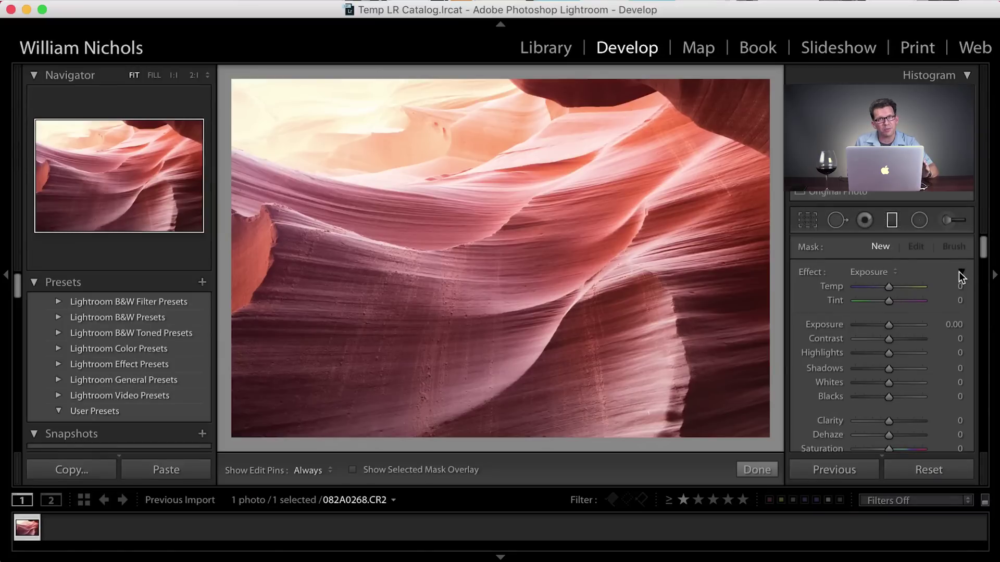
pyautogui.moveTo(889, 325); pyautogui.dragTo(810, 331)
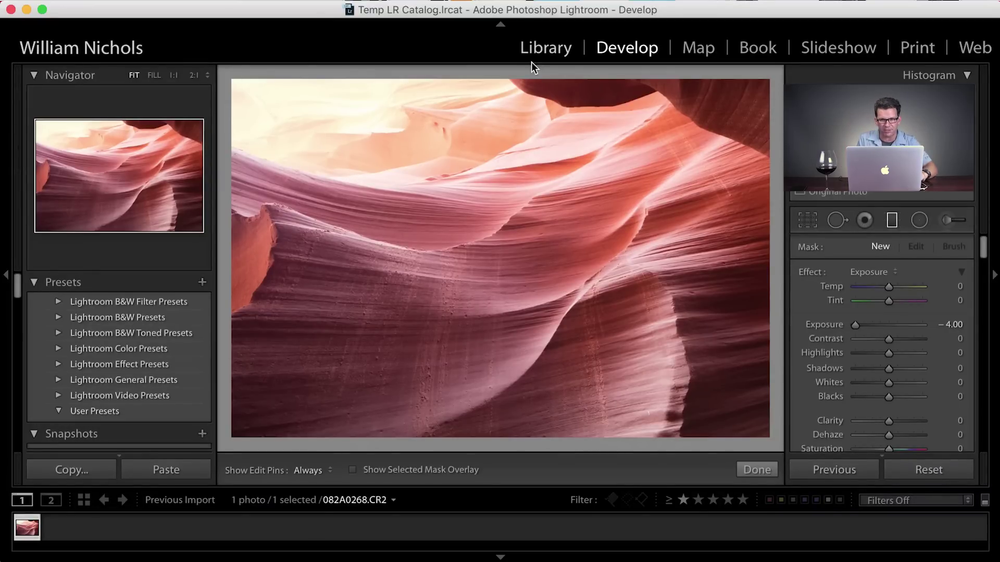
# In Lights Out, draw the −4.00 gradient down from the top and move it past the middle
pyautogui.press('l')
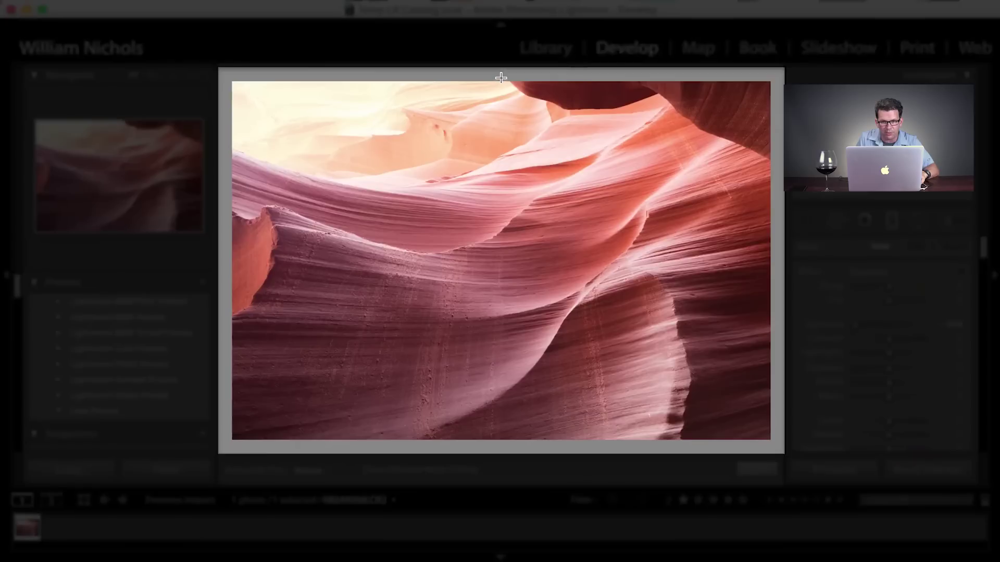
pyautogui.moveTo(502, 79); pyautogui.dragTo(495, 291)
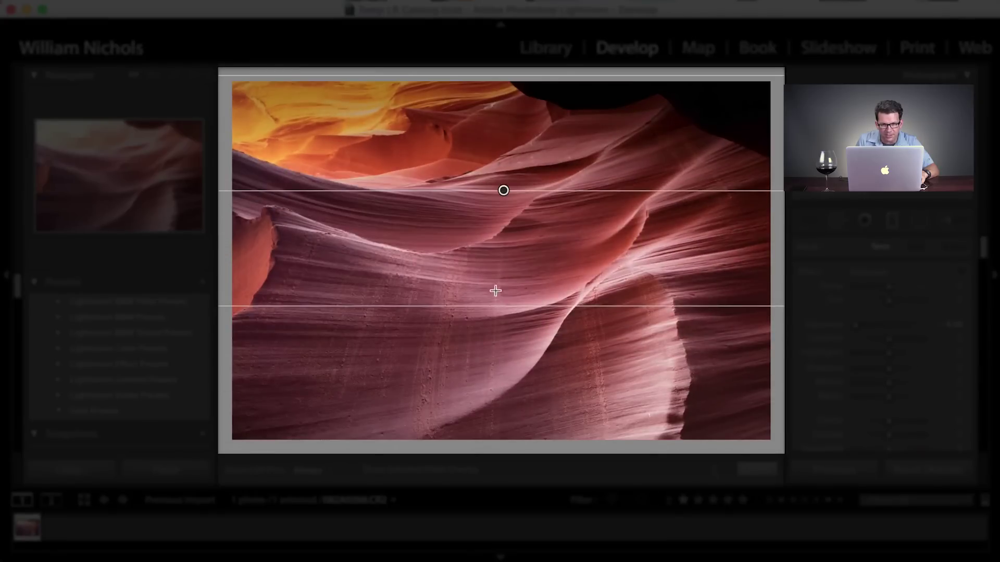
pyautogui.moveTo(503, 191); pyautogui.dragTo(502, 219)
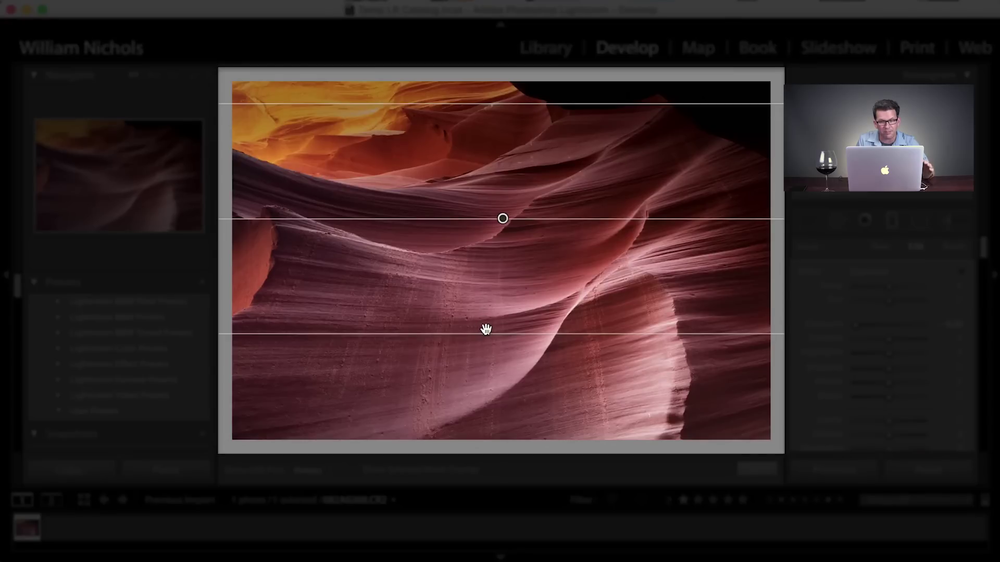
pyautogui.moveTo(502, 218); pyautogui.dragTo(503, 198)
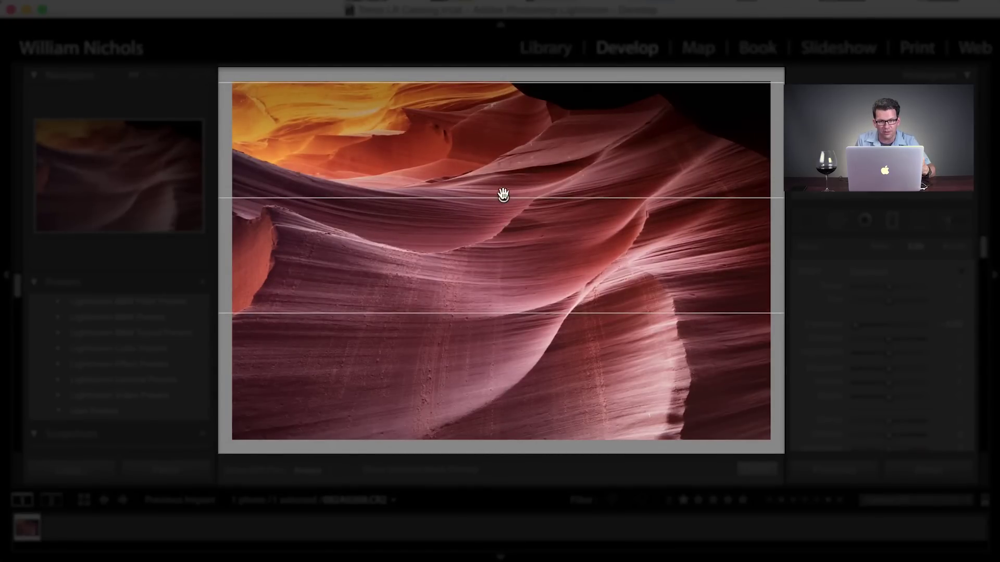
pyautogui.moveTo(503, 197); pyautogui.dragTo(505, 271)
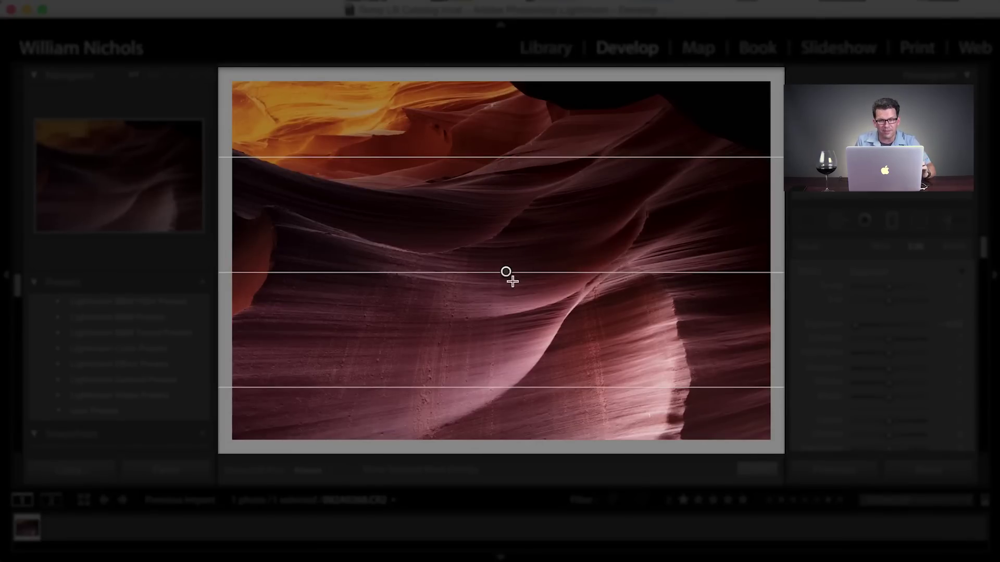
pyautogui.moveTo(507, 273)
pyautogui.mouseDown()
pyautogui.moveTo(529, 522)
pyautogui.moveTo(512, 267)
pyautogui.mouseUp()
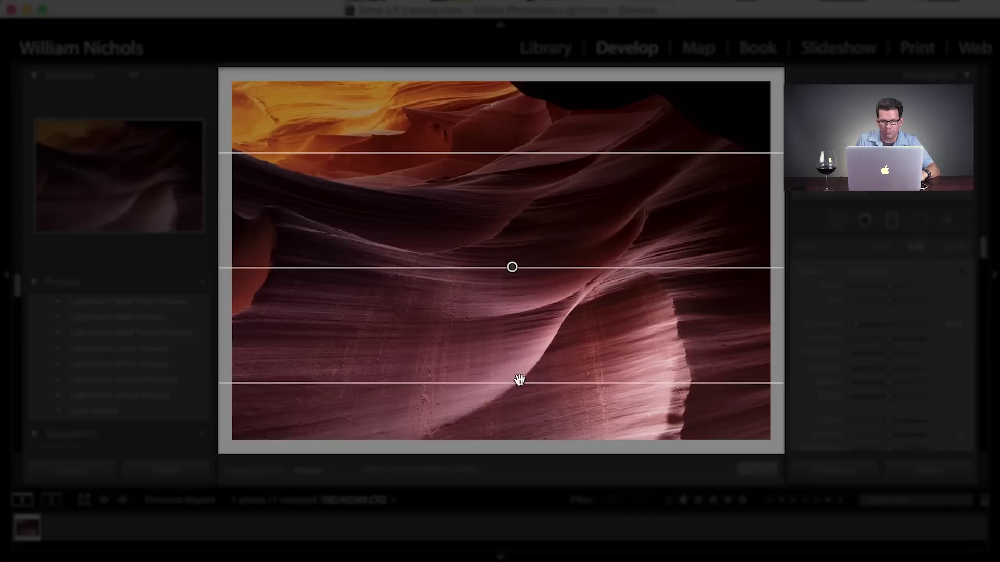
# Adjust the filter's edges and pin to centre it mid-photo, then exit Lights Out
pyautogui.moveTo(520, 382); pyautogui.dragTo(504, 166)
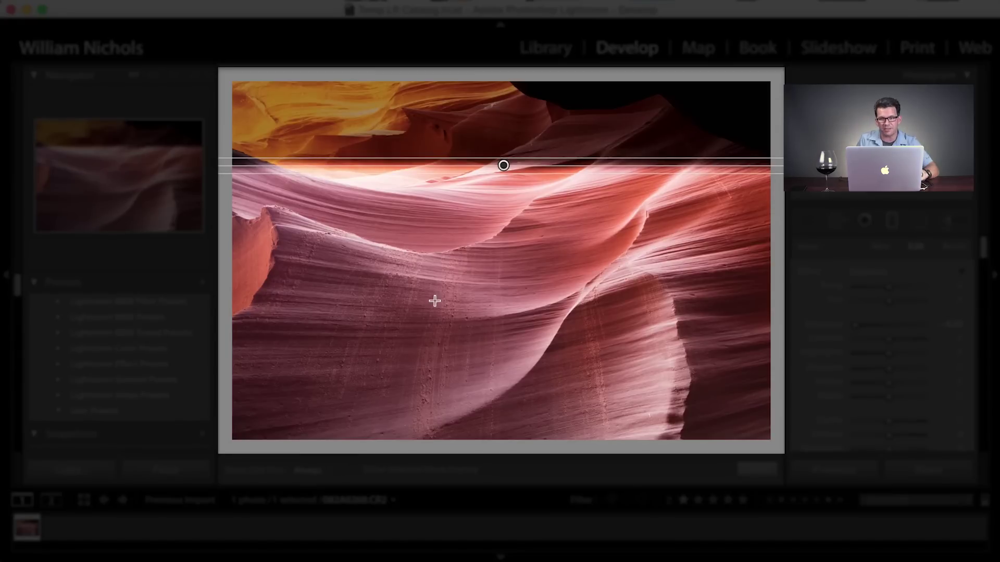
pyautogui.moveTo(516, 174); pyautogui.dragTo(527, 423)
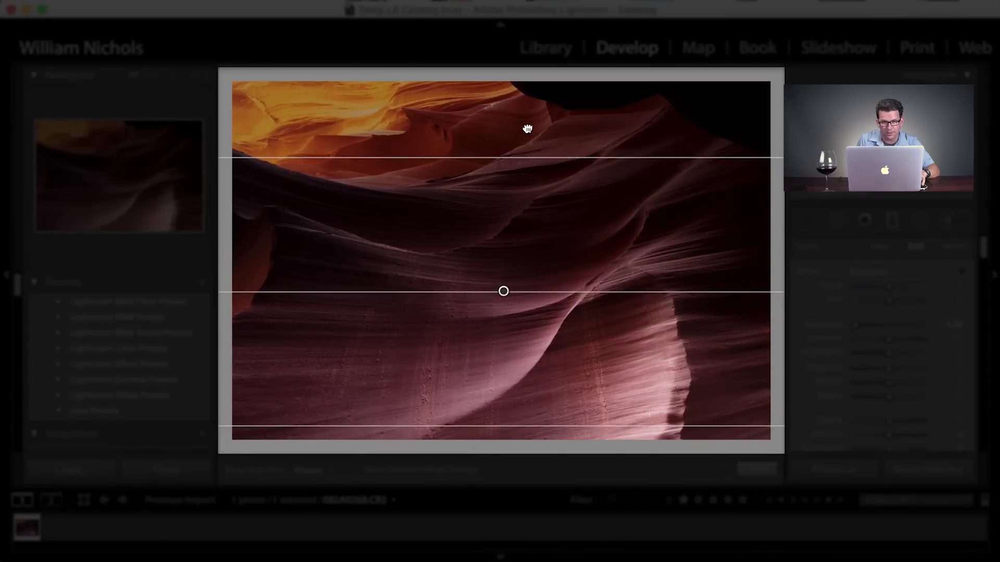
pyautogui.moveTo(524, 157); pyautogui.dragTo(528, 128)
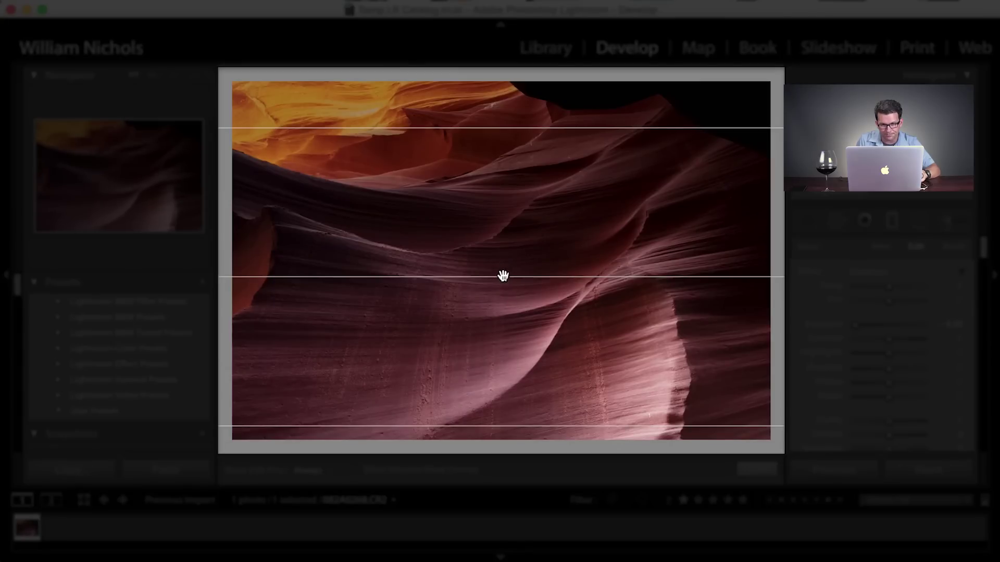
pyautogui.moveTo(503, 276); pyautogui.dragTo(509, 299)
pyautogui.moveTo(515, 405); pyautogui.dragTo(516, 348)
pyautogui.moveTo(503, 230); pyautogui.dragTo(515, 187)
pyautogui.press('super+z')
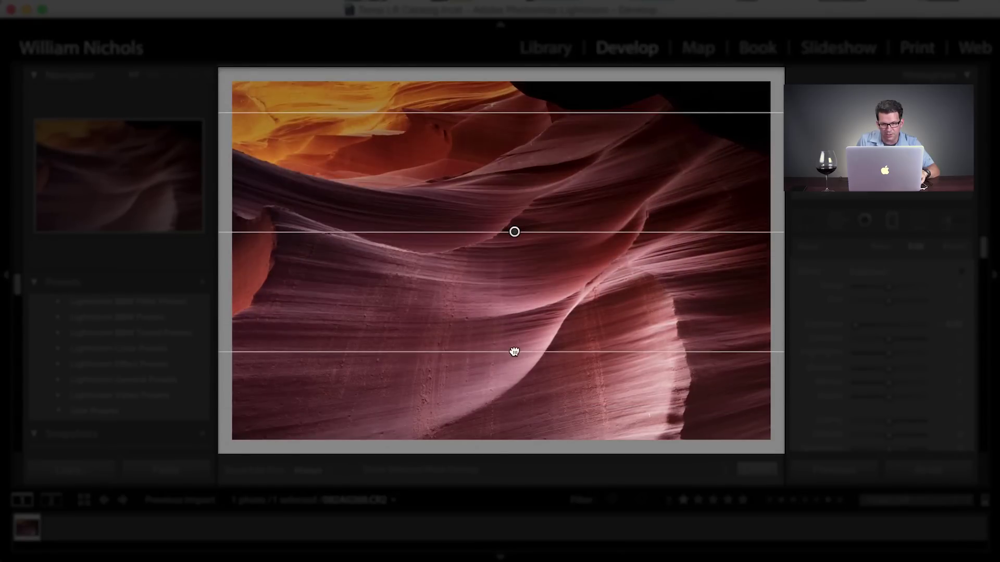
pyautogui.moveTo(513, 348); pyautogui.dragTo(513, 311)
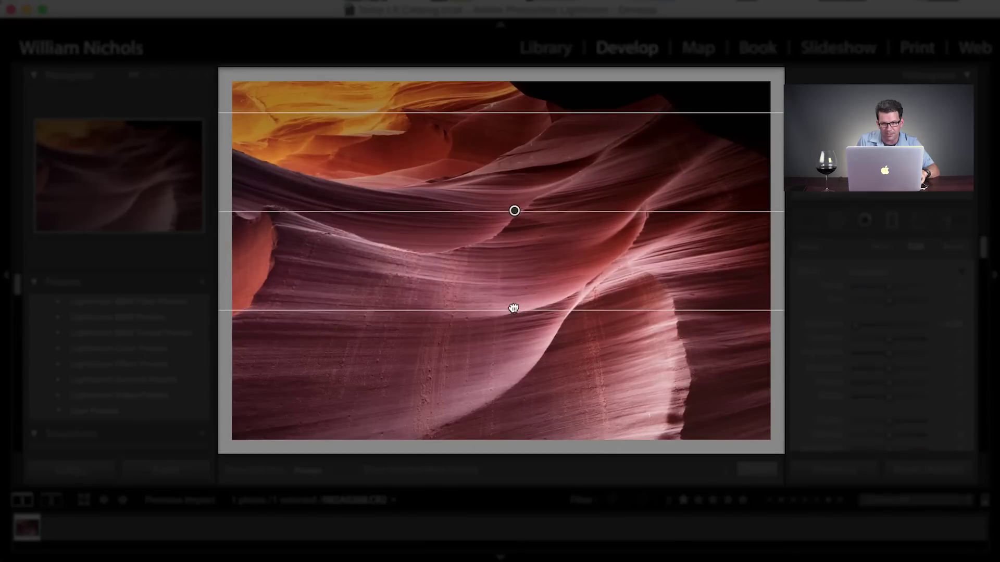
pyautogui.moveTo(514, 212); pyautogui.dragTo(515, 225)
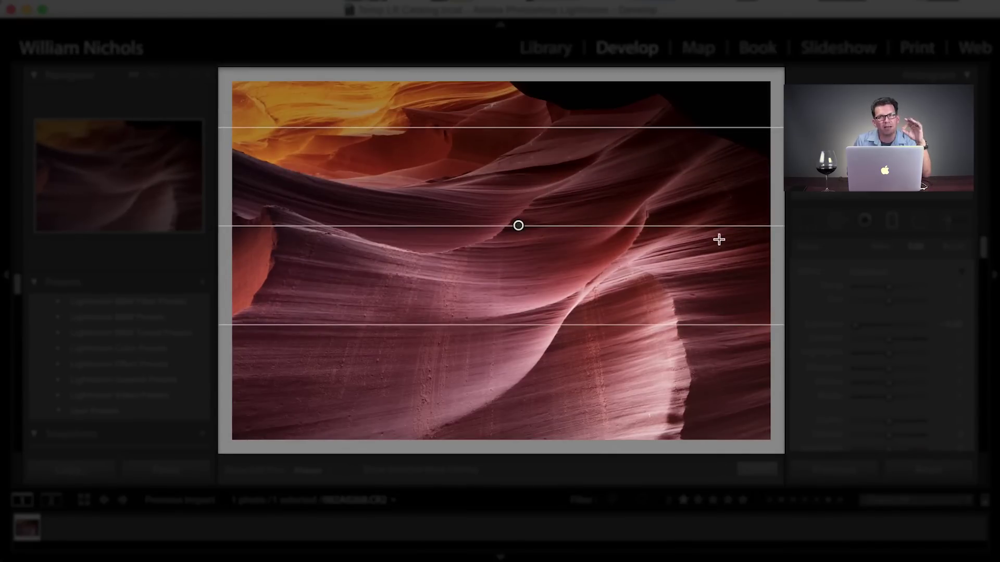
pyautogui.press('l')
pyautogui.press('l')
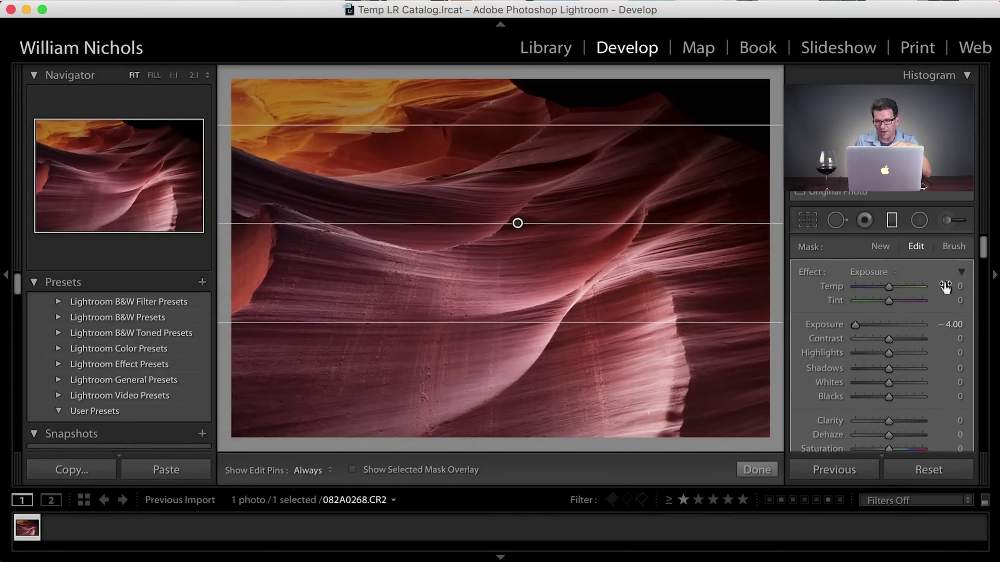
# Set the filter's Exposure to 0 and try Highlights −100 and slightly raised Shadows
pyautogui.moveTo(983, 250); pyautogui.dragTo(982, 254)
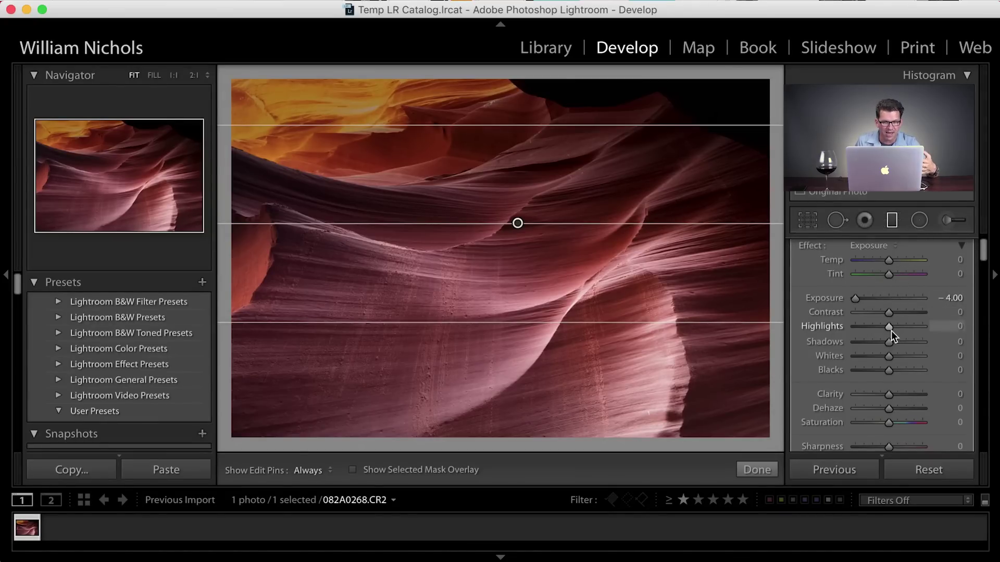
pyautogui.click(949, 298)
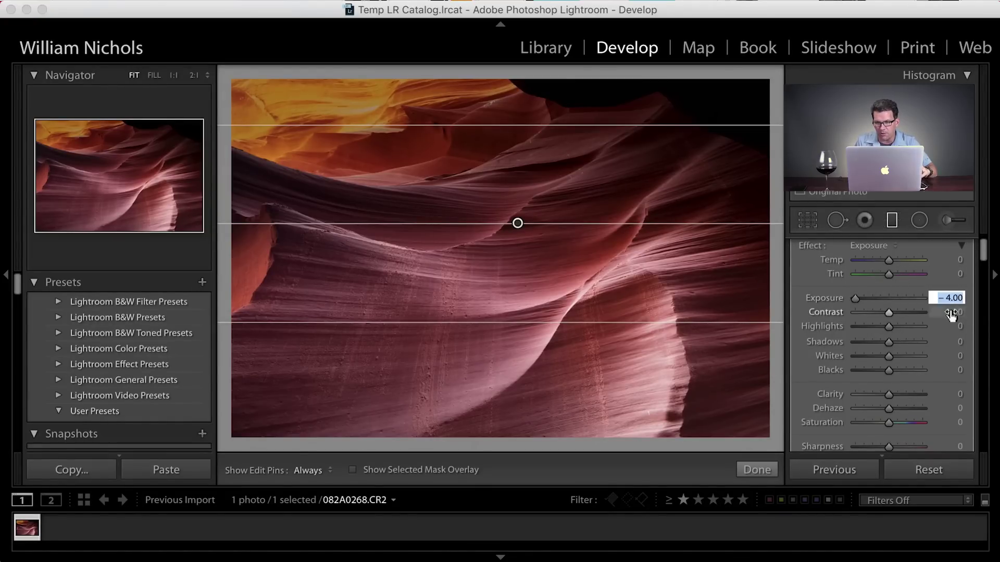
pyautogui.write('0')
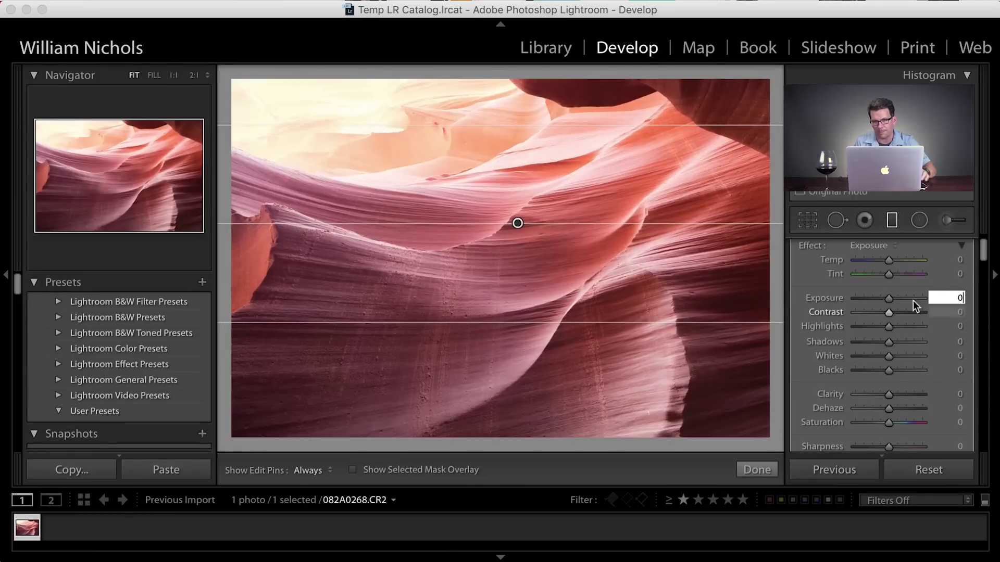
pyautogui.moveTo(984, 258); pyautogui.dragTo(982, 247)
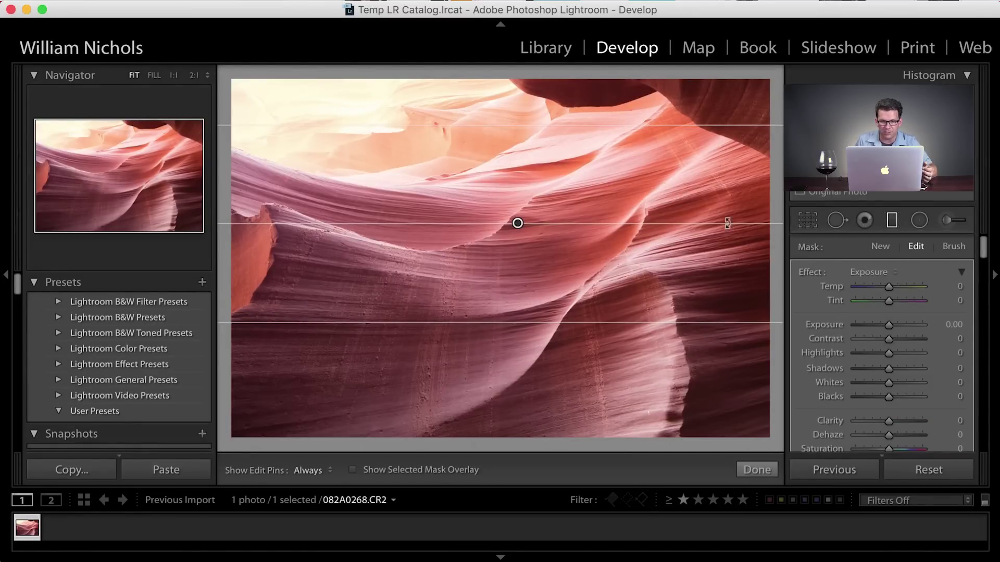
pyautogui.moveTo(886, 353); pyautogui.dragTo(805, 374)
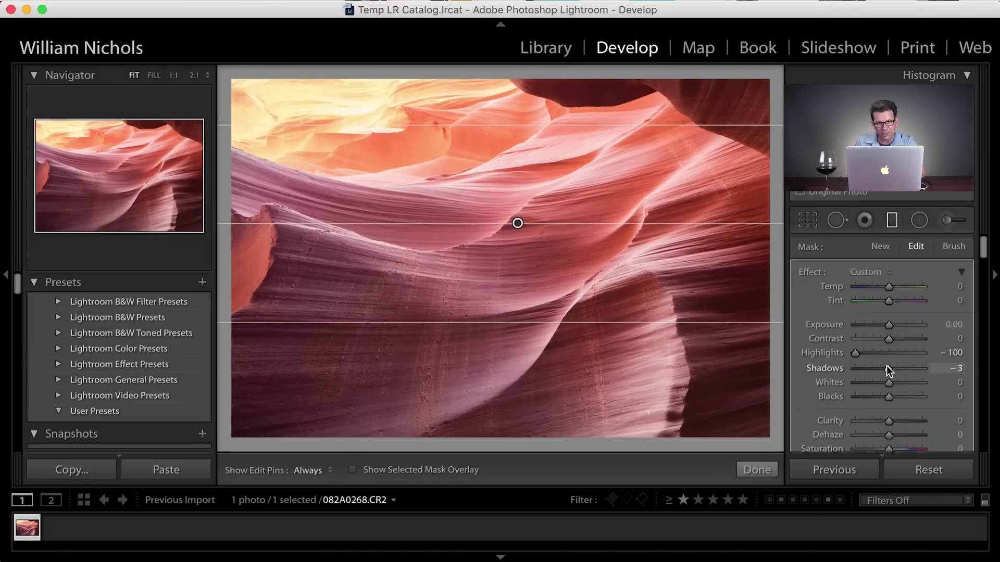
pyautogui.moveTo(887, 367)
pyautogui.mouseDown()
pyautogui.moveTo(945, 361)
pyautogui.moveTo(779, 361)
pyautogui.moveTo(893, 366)
pyautogui.mouseUp()
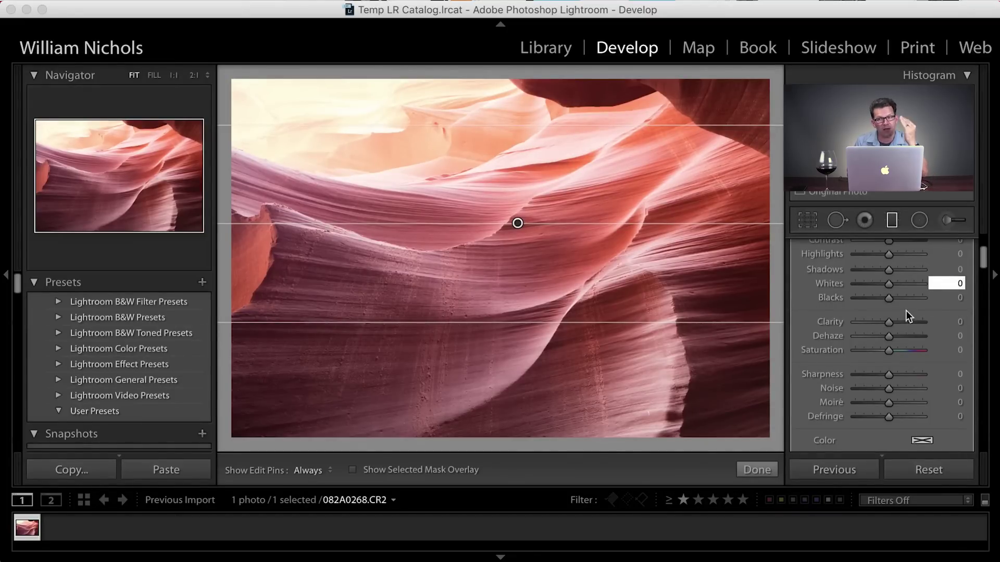
# Return Whites to 0 after trying −100, and raise Clarity to 100
pyautogui.click(866, 287)
pyautogui.moveTo(867, 286); pyautogui.dragTo(845, 282)
pyautogui.click(882, 284)
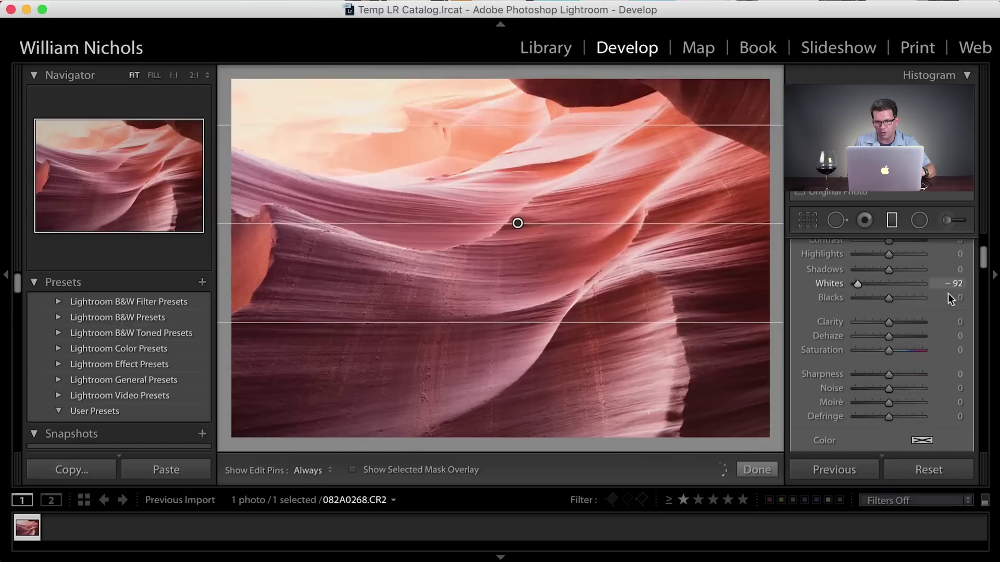
pyautogui.click(955, 284)
pyautogui.write('0')
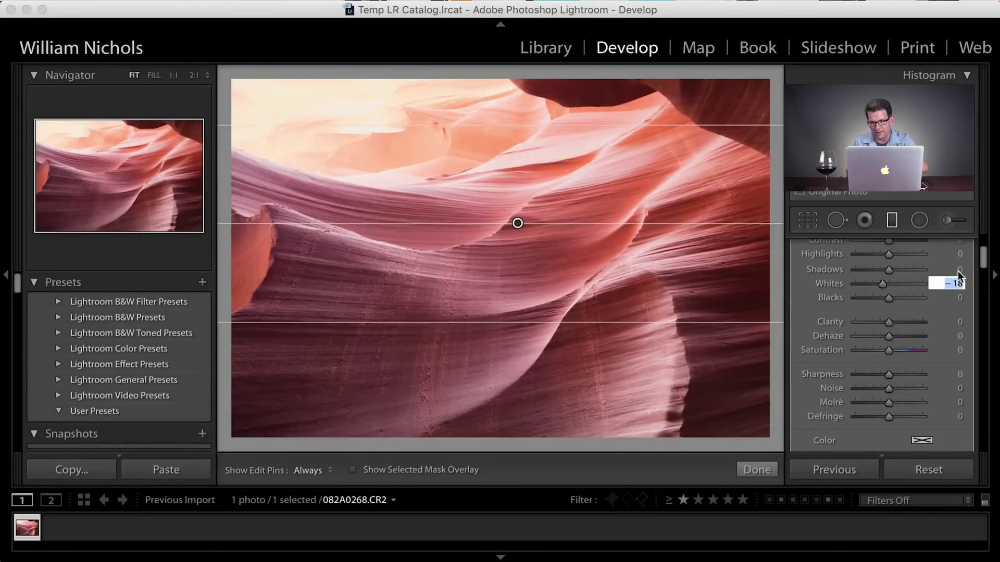
pyautogui.press('Return')
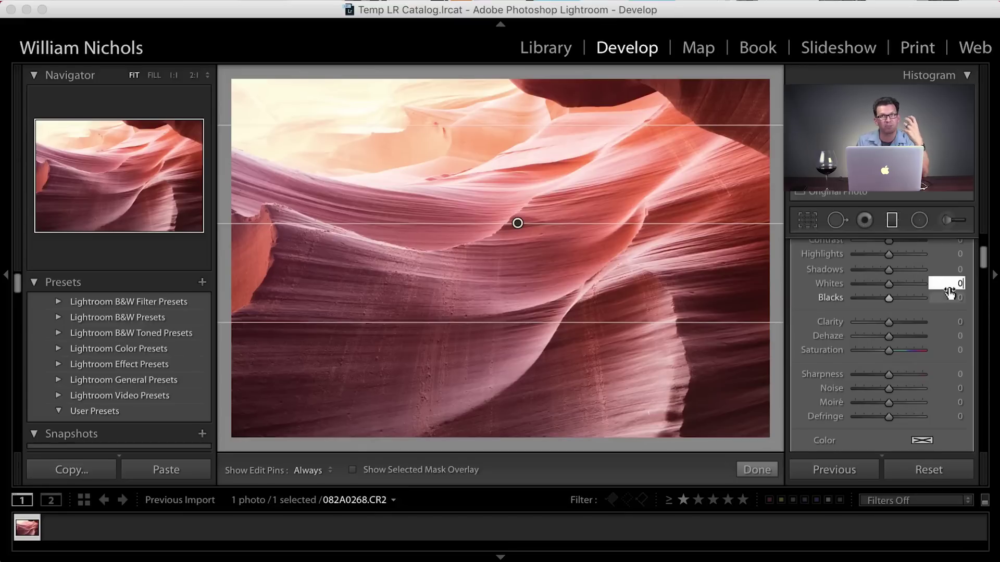
pyautogui.click(887, 323)
pyautogui.moveTo(914, 323); pyautogui.dragTo(940, 324)
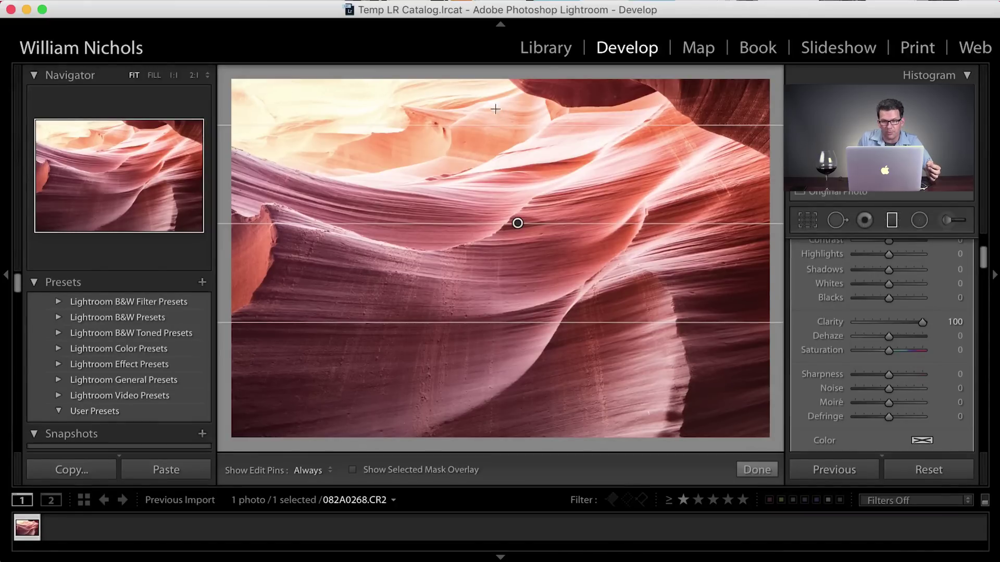
# Reset Clarity to 0, test Saturation at 100, then type 0 for Saturation
pyautogui.click(955, 322)
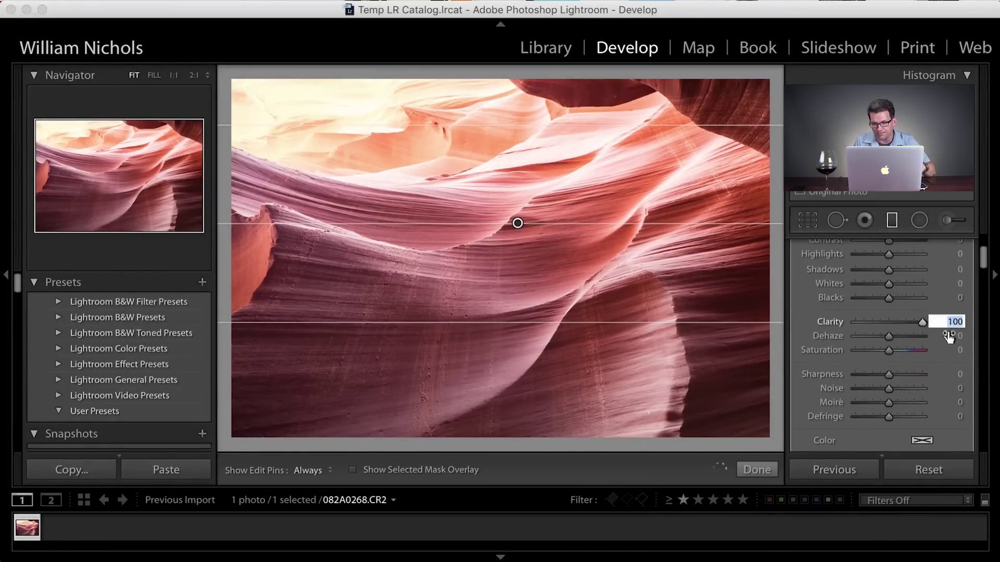
pyautogui.write('0')
pyautogui.click(888, 349)
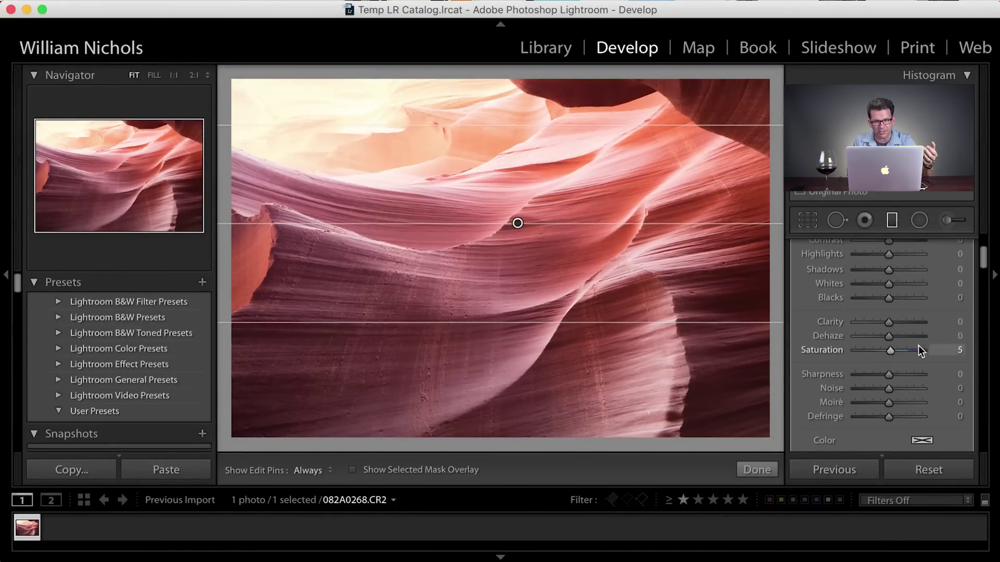
pyautogui.click(928, 348)
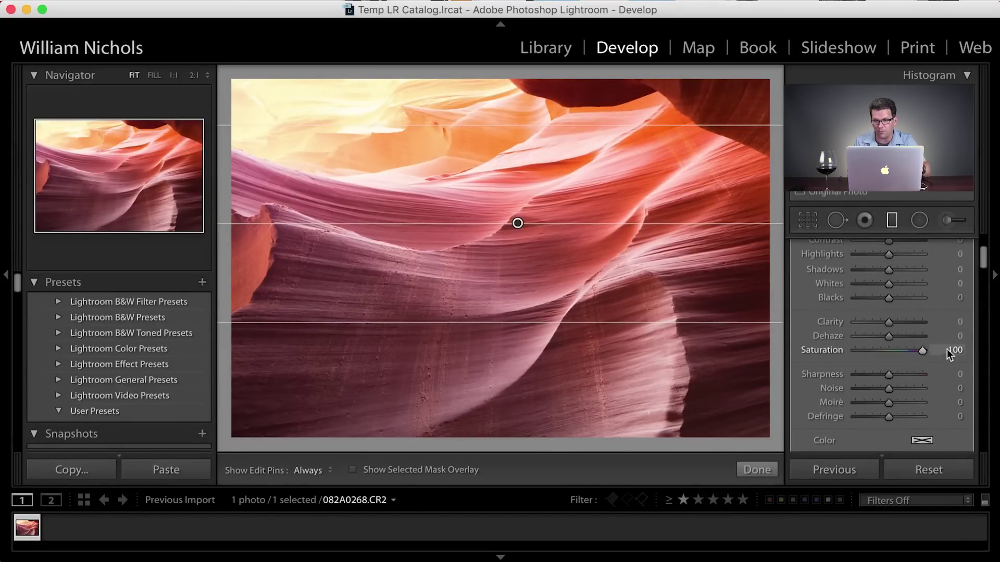
pyautogui.click(948, 351)
pyautogui.write('0')
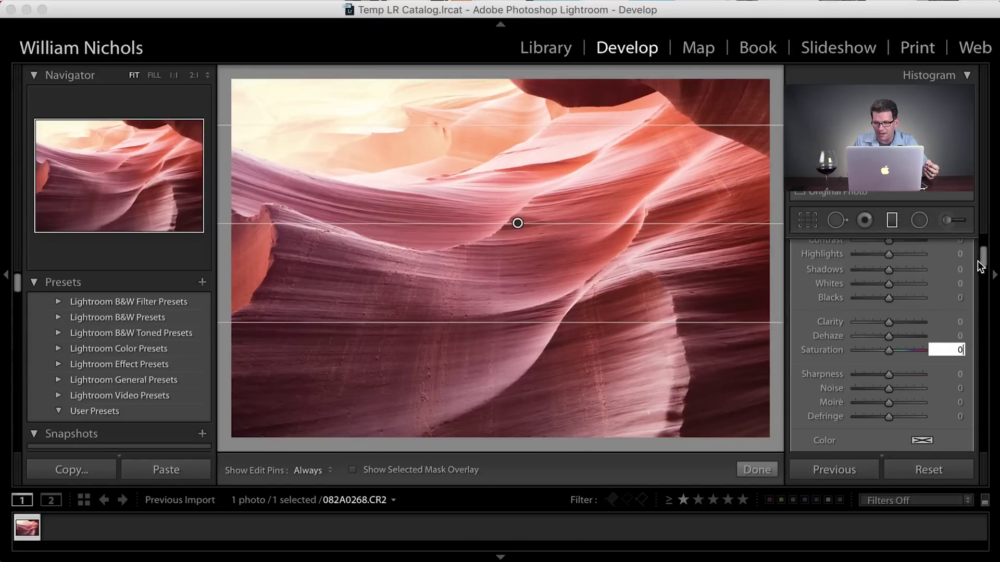
pyautogui.scroll(-3, 982, 282)
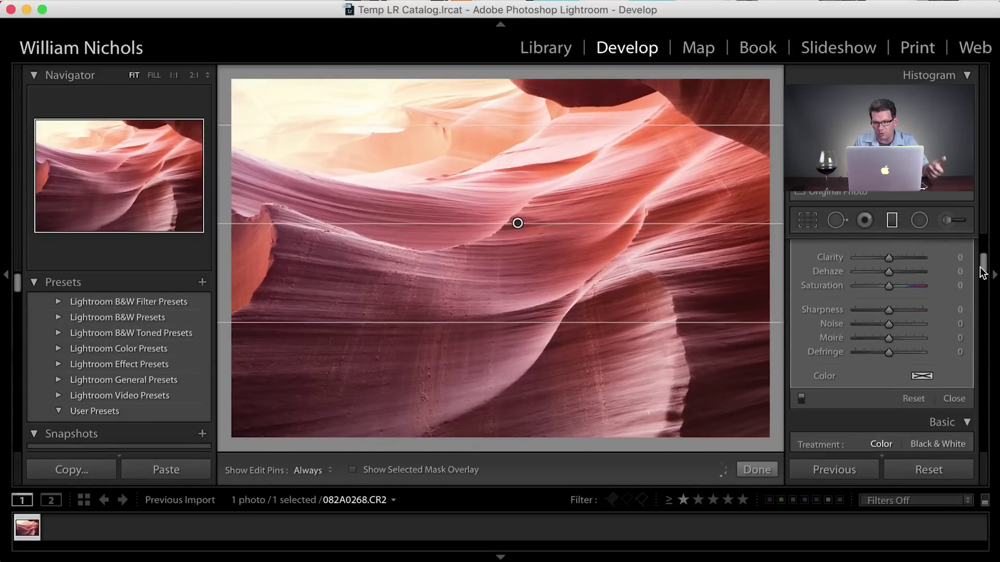
pyautogui.click(923, 373)
pyautogui.moveTo(697, 392); pyautogui.dragTo(824, 382)
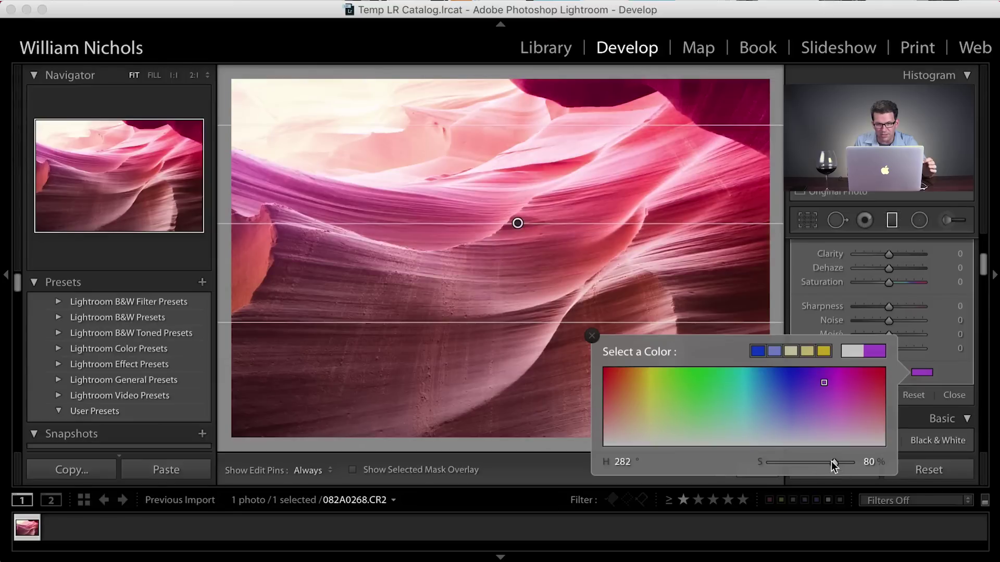
pyautogui.moveTo(835, 466)
pyautogui.mouseDown()
pyautogui.moveTo(875, 461)
pyautogui.moveTo(821, 462)
pyautogui.mouseUp()
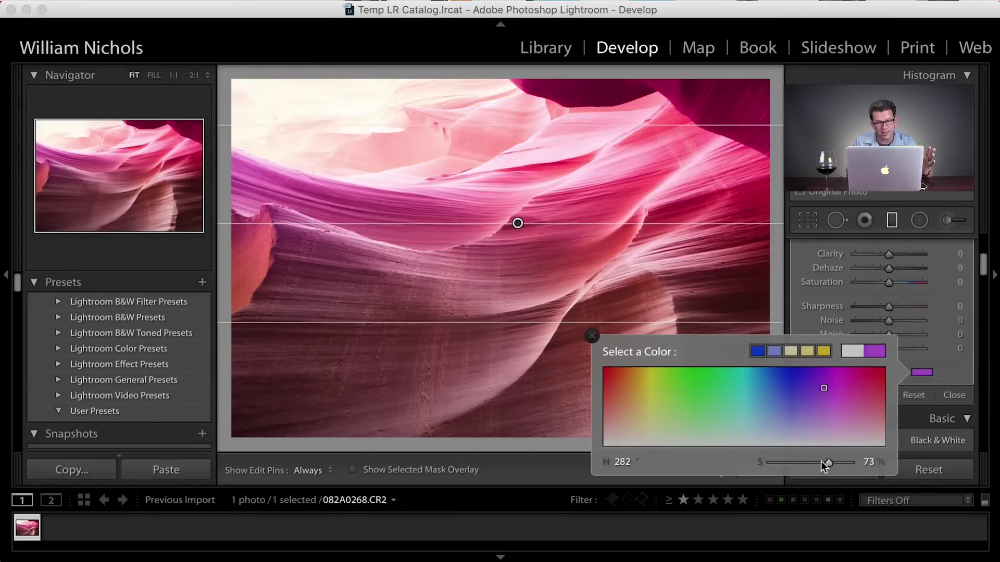
pyautogui.click(591, 337)
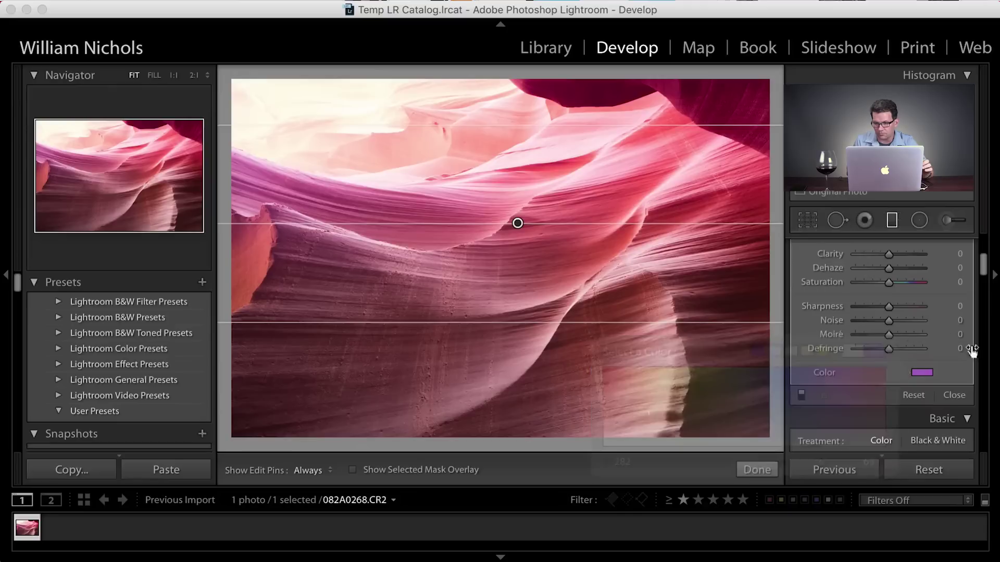
pyautogui.click(923, 371)
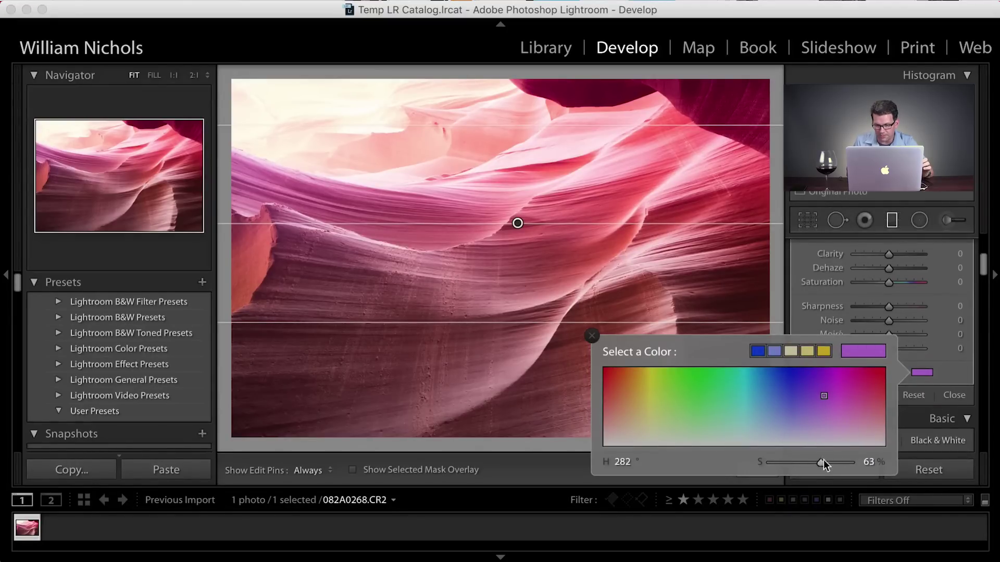
pyautogui.moveTo(822, 463); pyautogui.dragTo(749, 481)
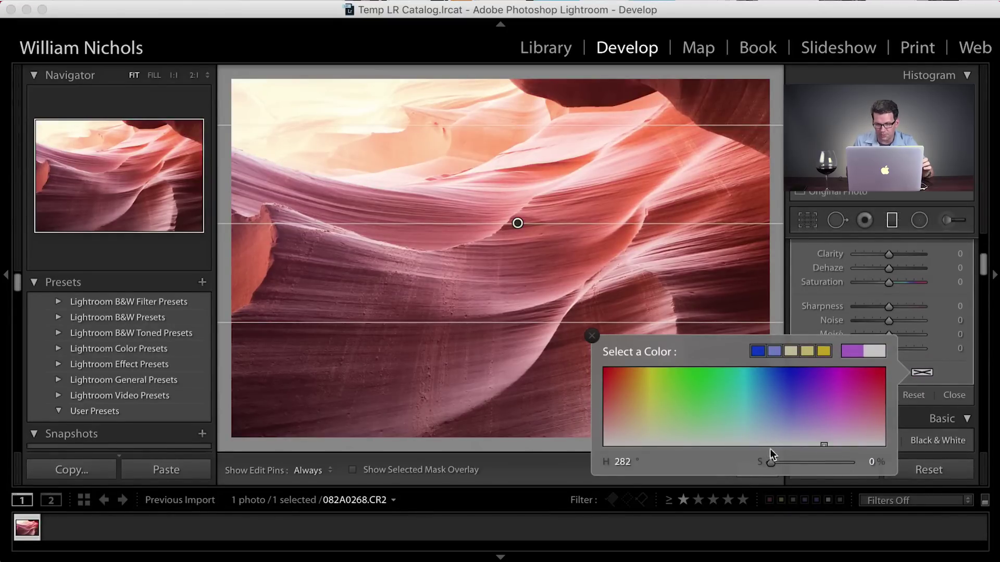
pyautogui.click(591, 336)
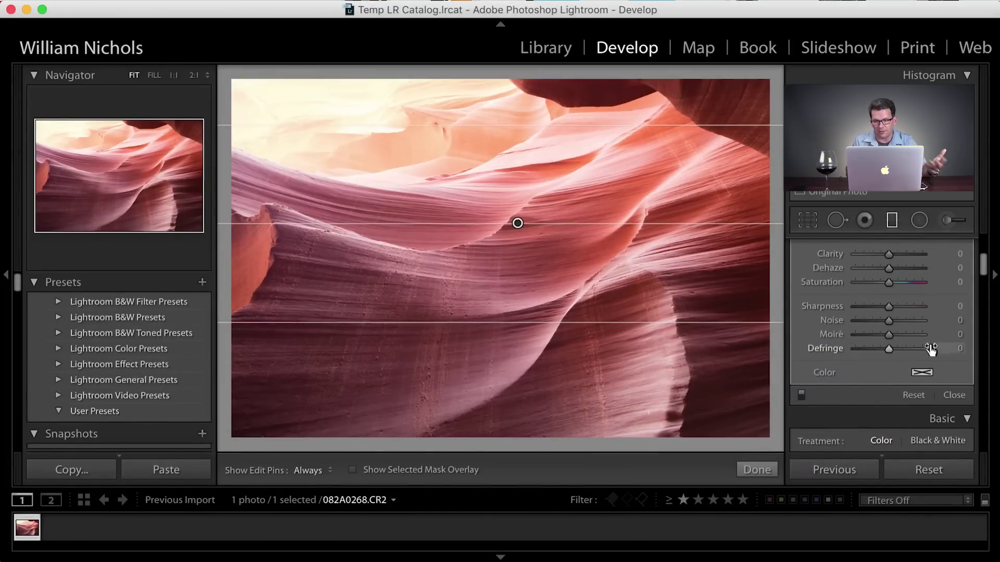
pyautogui.scroll(5, 982, 260)
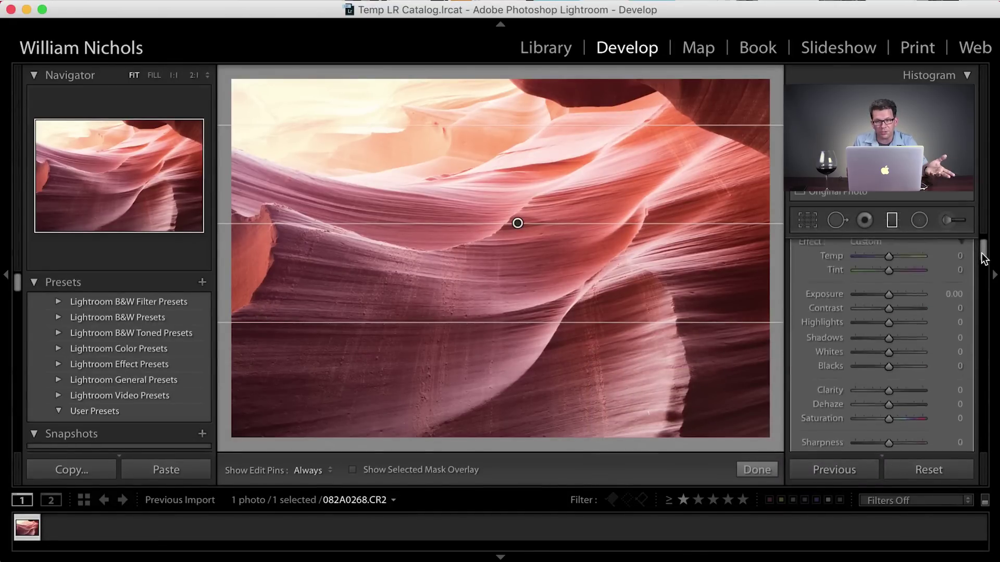
# Set the filter's Highlights to −71 and Exposure to −0.63, then close filter editing
pyautogui.moveTo(982, 257); pyautogui.dragTo(984, 254)
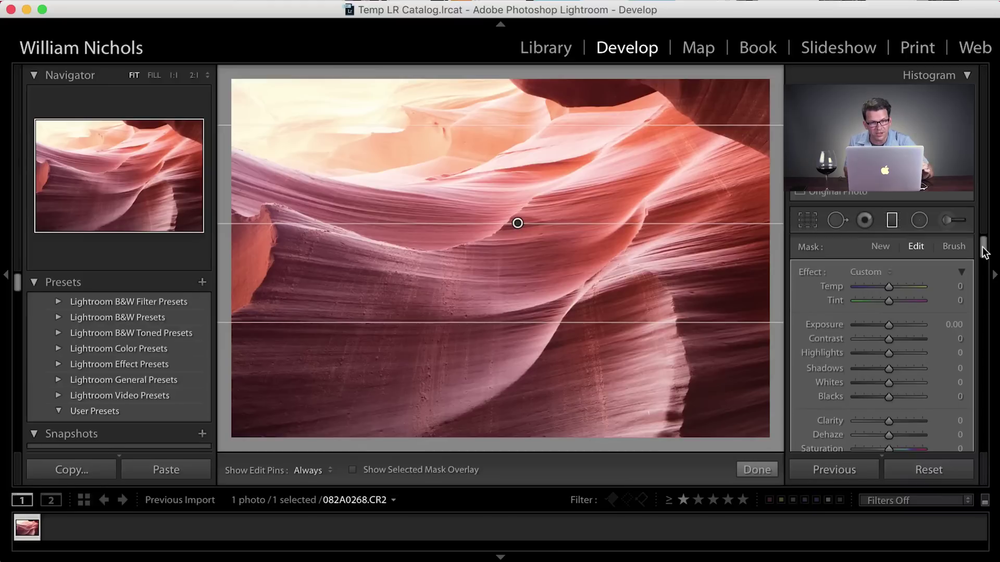
pyautogui.scroll(-2, 983, 252)
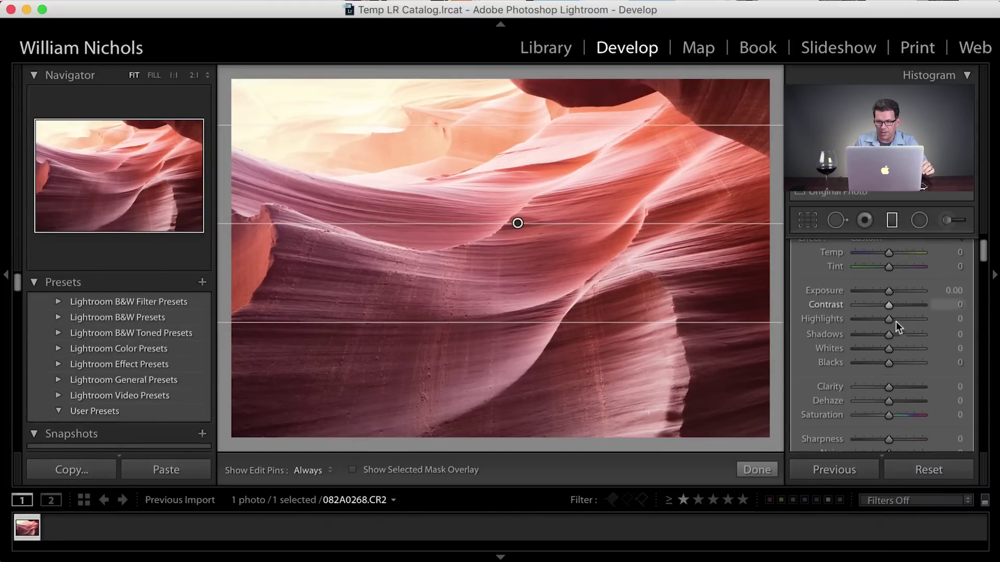
pyautogui.moveTo(888, 320); pyautogui.dragTo(861, 321)
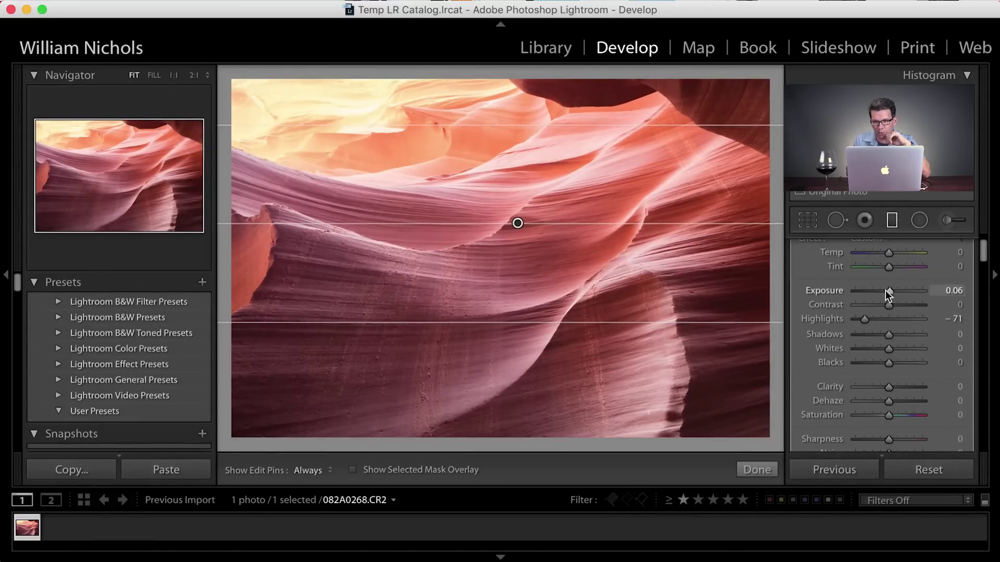
pyautogui.moveTo(885, 290); pyautogui.dragTo(885, 294)
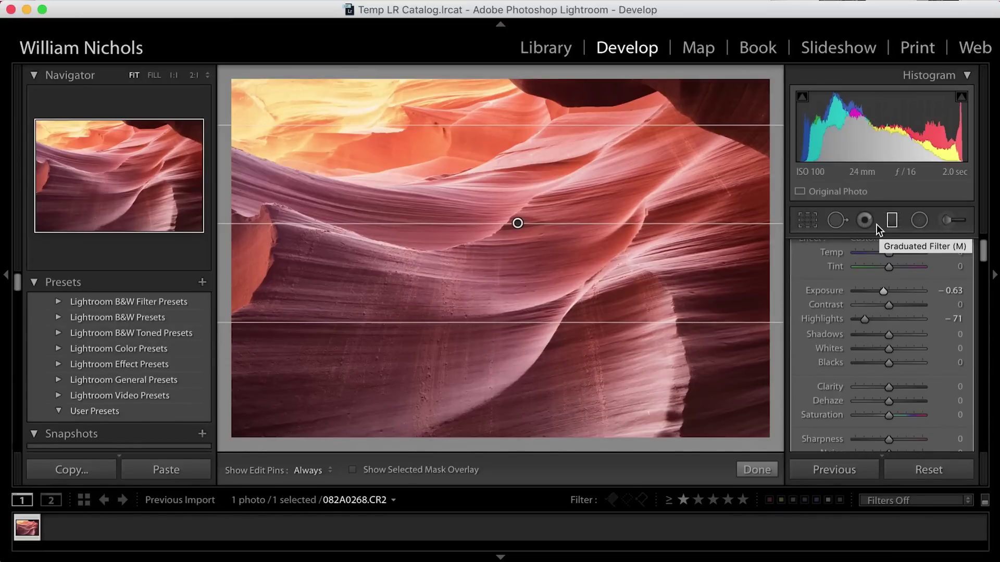
pyautogui.click(755, 471)
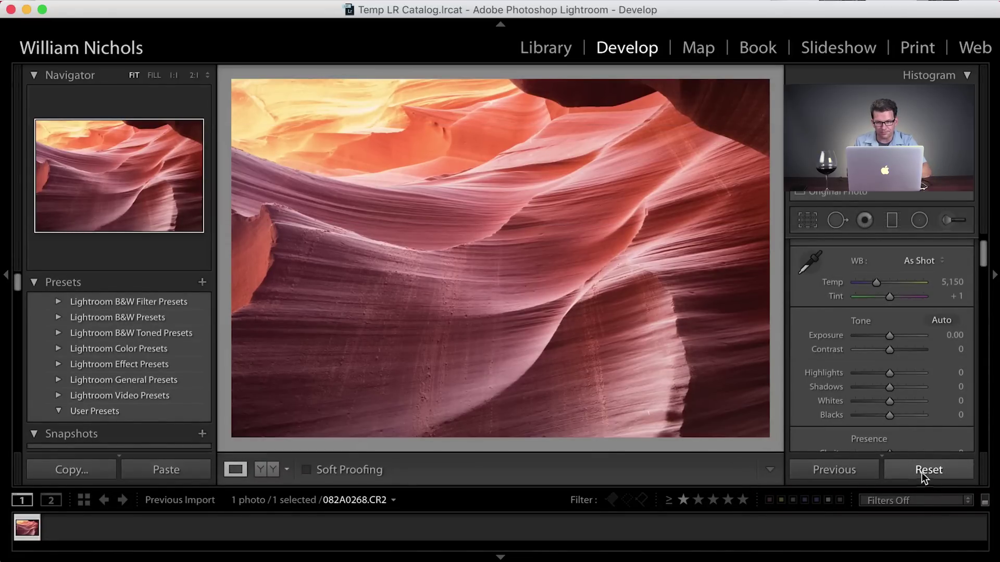
pyautogui.click(921, 473)
pyautogui.press('super+z')
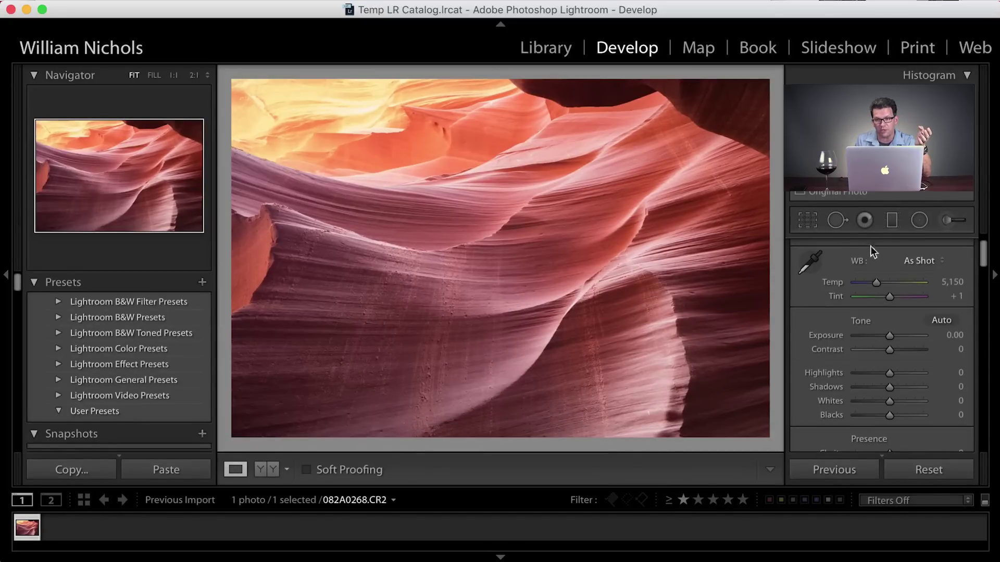
pyautogui.click(891, 221)
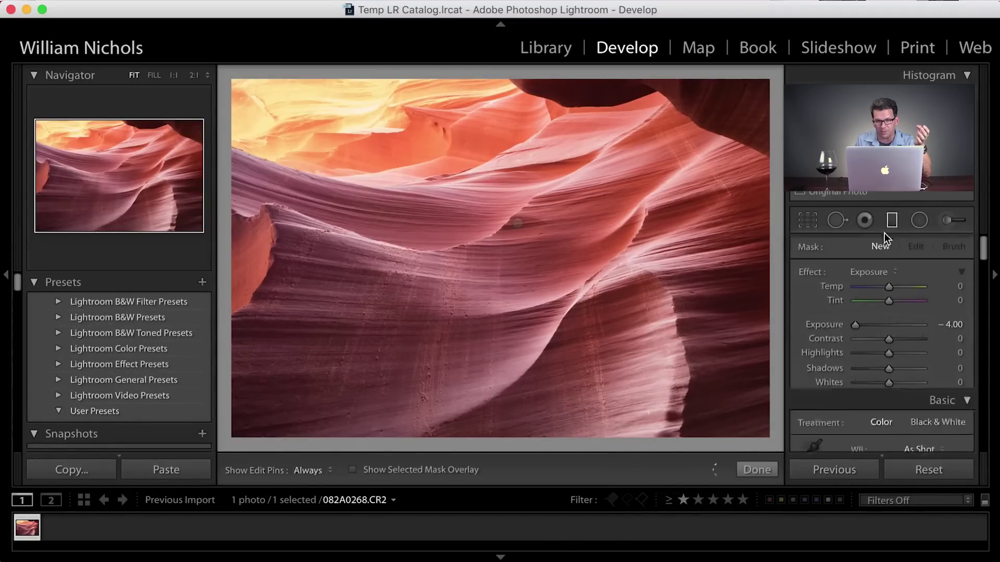
pyautogui.click(517, 224)
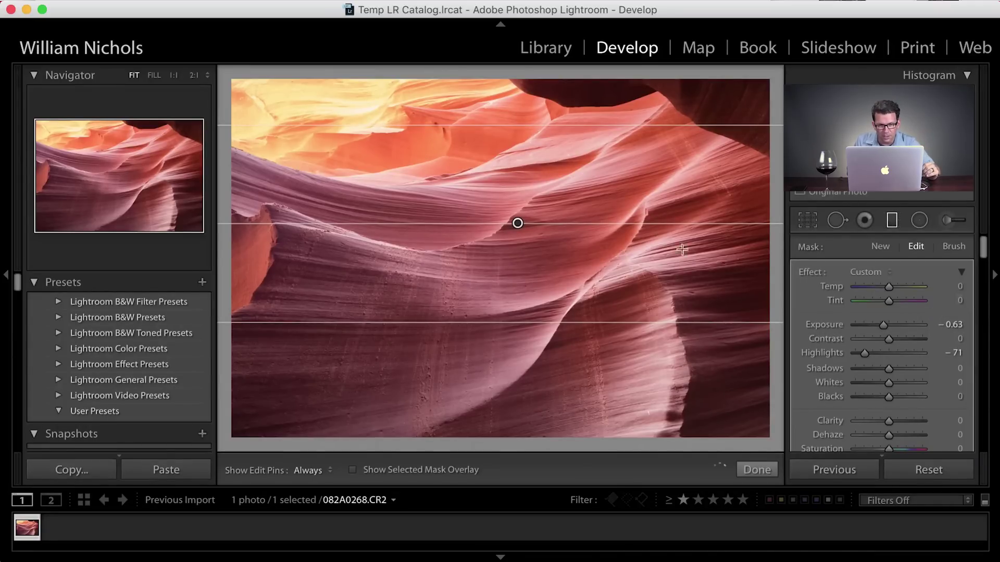
# Drag the filter pin down, overshoot, and settle its centre just below mid-photo
pyautogui.moveTo(518, 222); pyautogui.dragTo(529, 315)
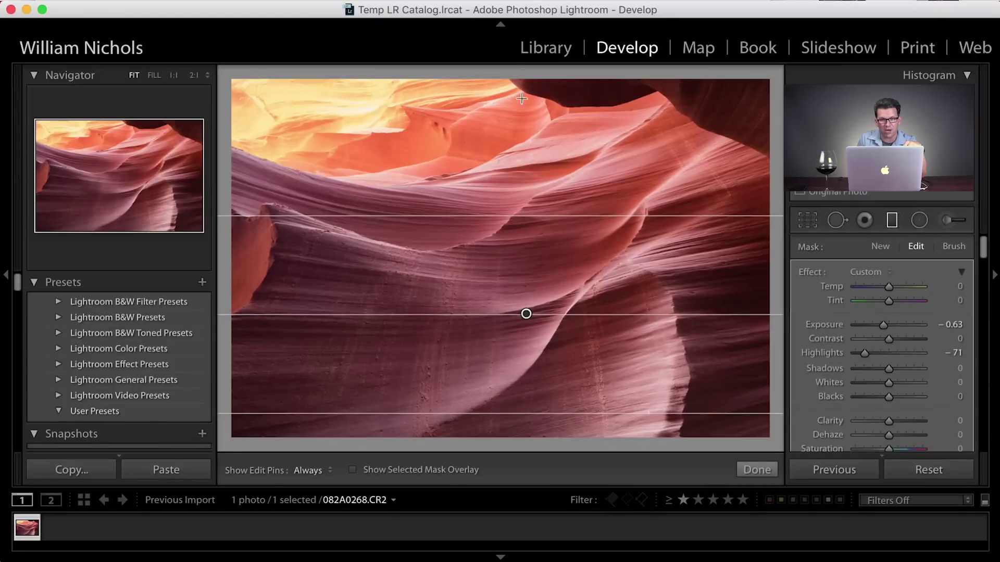
pyautogui.moveTo(526, 313); pyautogui.dragTo(552, 333)
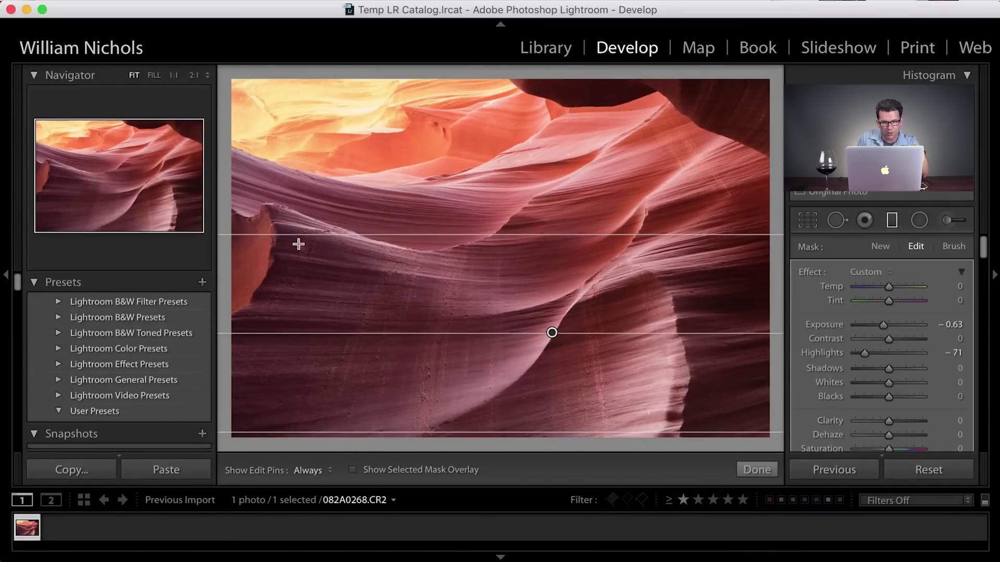
pyautogui.moveTo(552, 332); pyautogui.dragTo(564, 310)
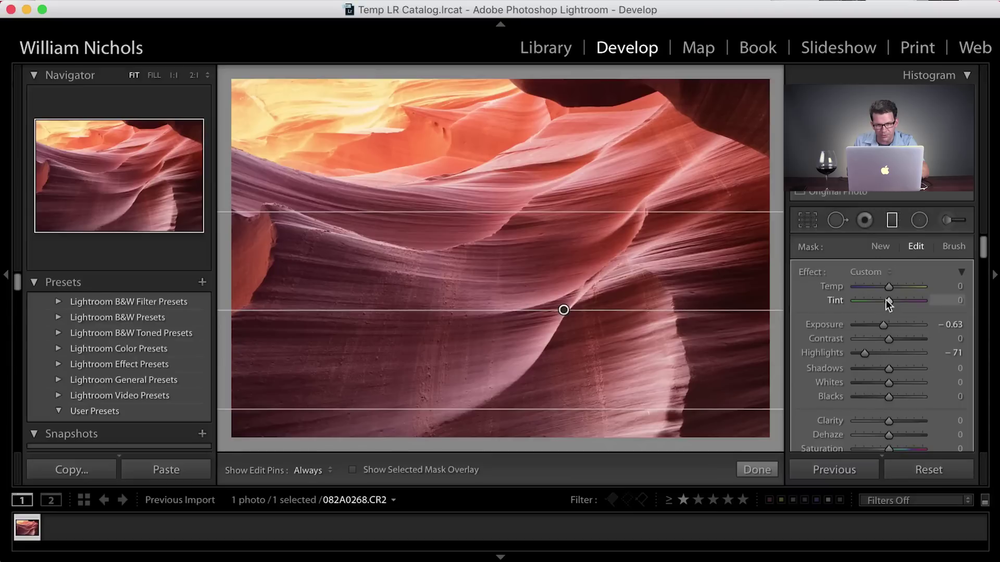
# Give the filter Temp −20 and Tint 45, then undo an accidental Reset
pyautogui.moveTo(888, 302)
pyautogui.mouseDown()
pyautogui.moveTo(915, 302)
pyautogui.moveTo(898, 302)
pyautogui.mouseUp()
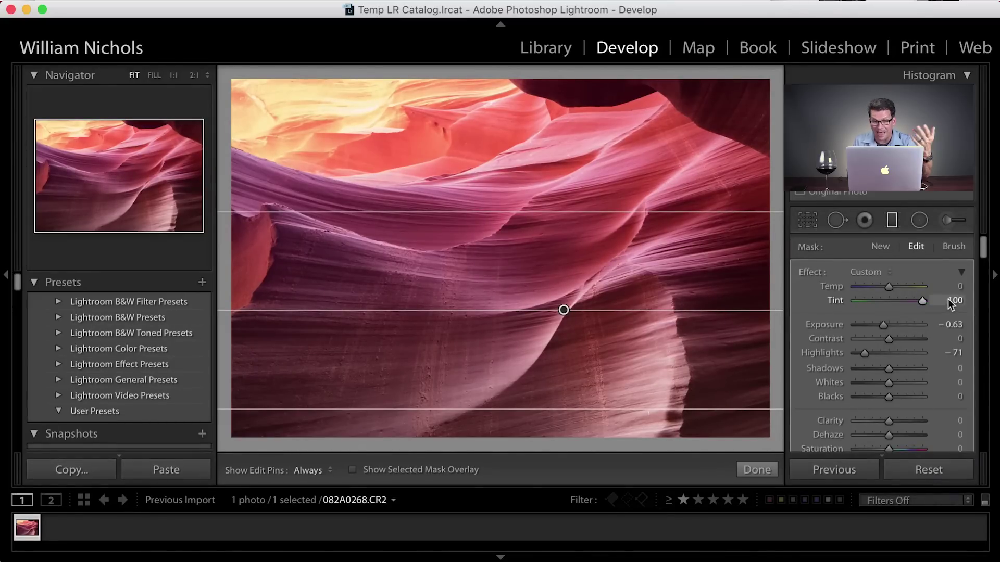
pyautogui.moveTo(907, 305); pyautogui.dragTo(880, 294)
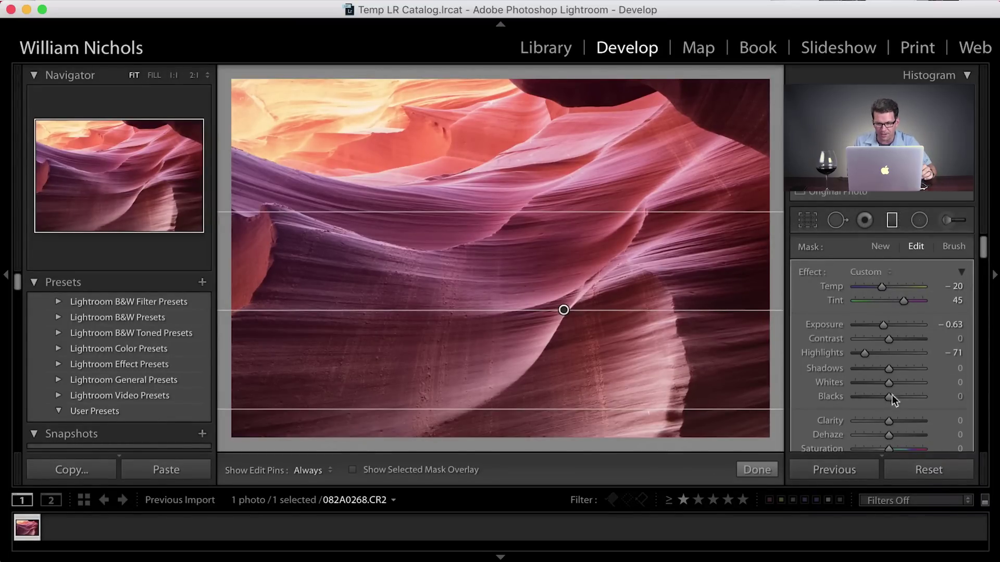
pyautogui.click(922, 470)
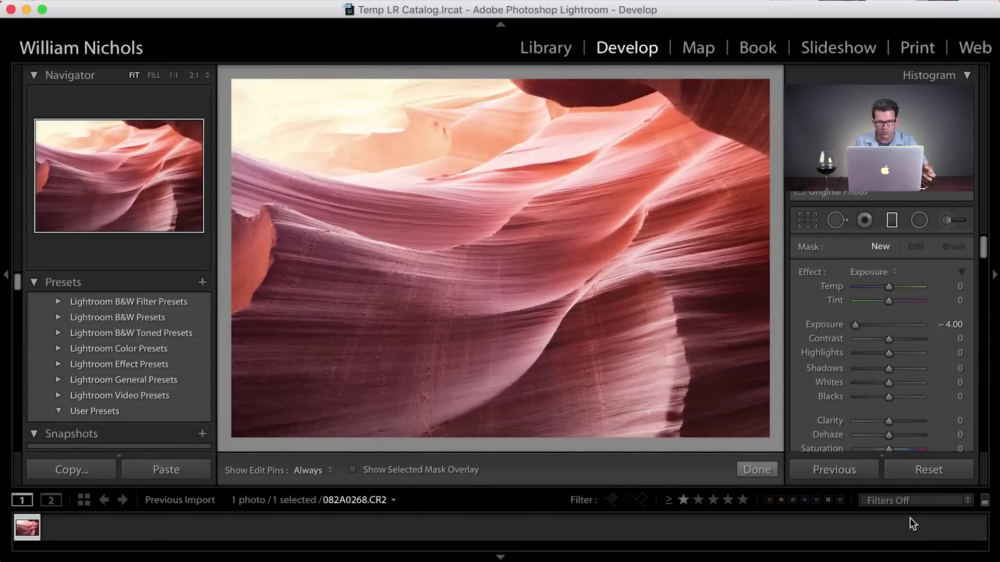
pyautogui.press('super+z')
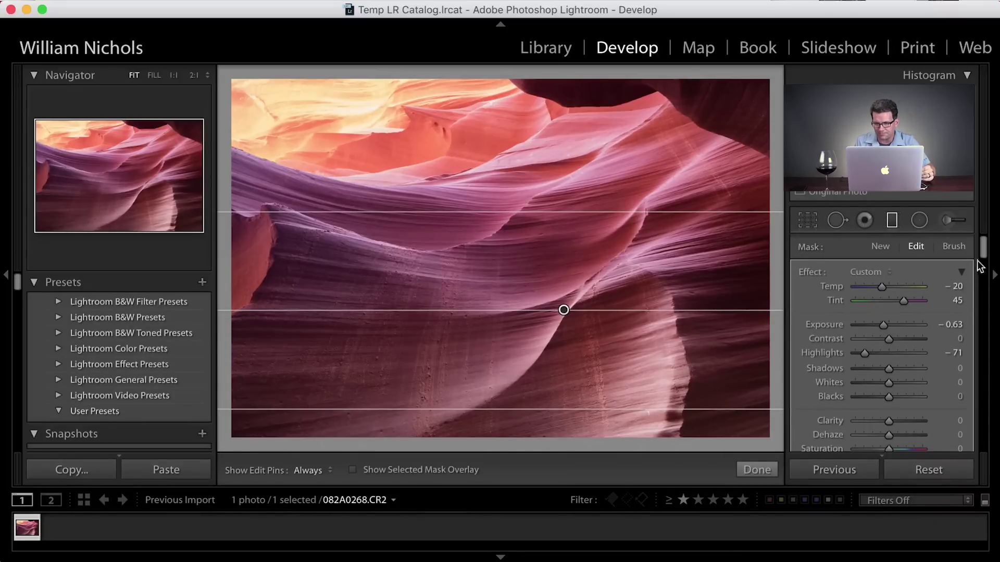
pyautogui.scroll(-1, 983, 257)
# Set filter Clarity to 1 and Saturation to 4 after sweeping −100 to +100, then click Done
pyautogui.scroll(-5, 983, 257)
pyautogui.moveTo(889, 360)
pyautogui.mouseDown()
pyautogui.moveTo(971, 371)
pyautogui.moveTo(890, 356)
pyautogui.mouseUp()
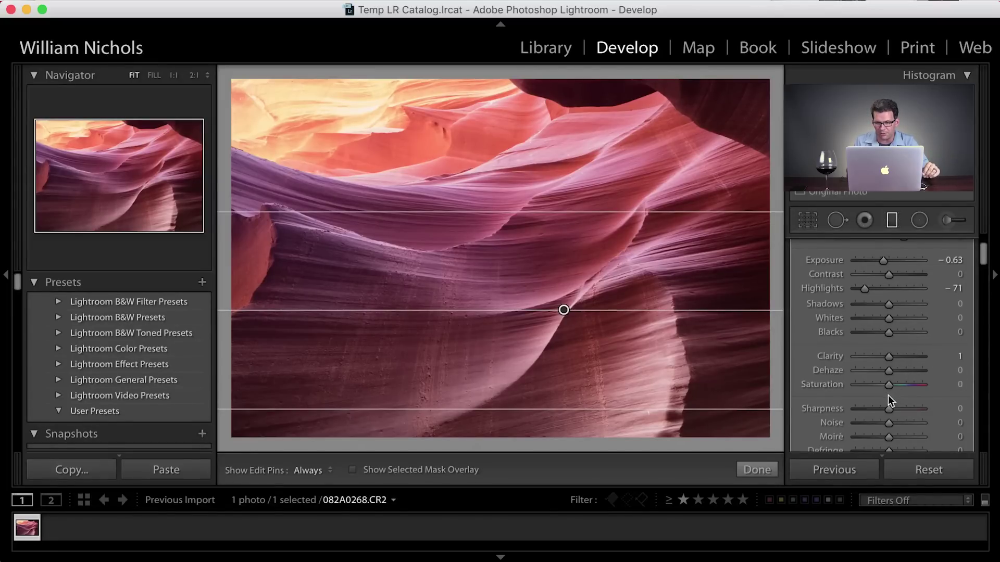
pyautogui.click(889, 386)
pyautogui.moveTo(886, 385); pyautogui.dragTo(854, 381)
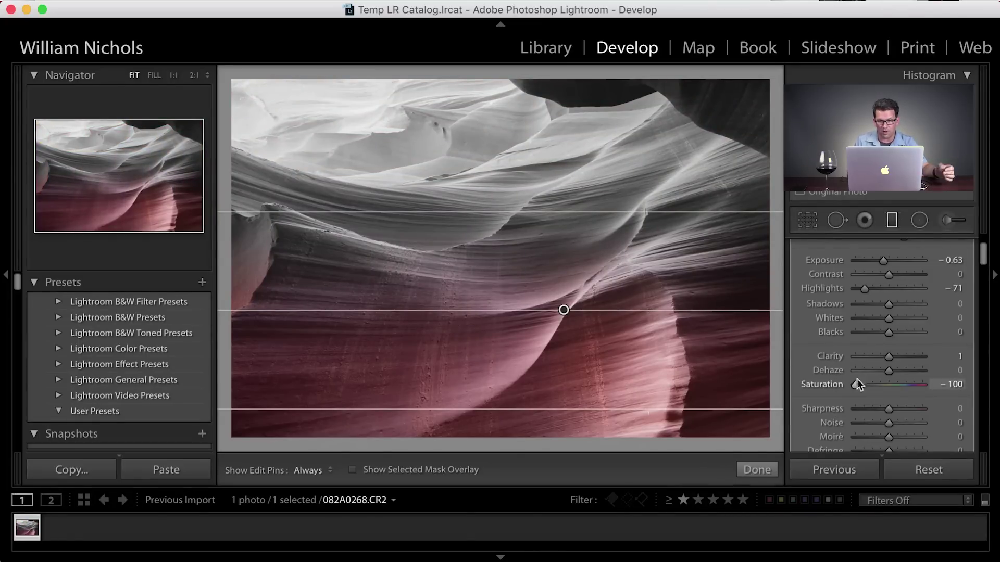
pyautogui.moveTo(856, 384); pyautogui.dragTo(980, 402)
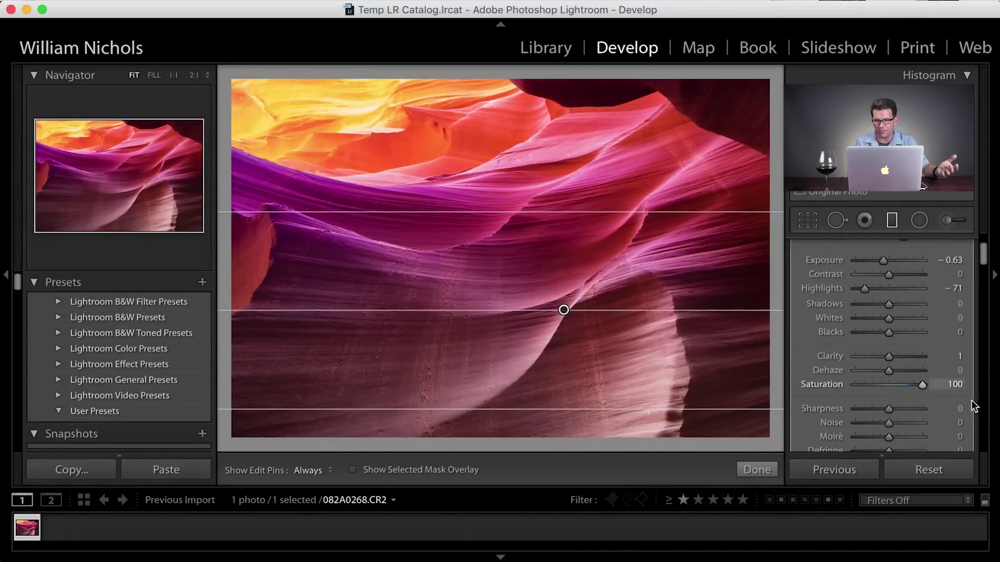
pyautogui.moveTo(917, 392); pyautogui.dragTo(894, 384)
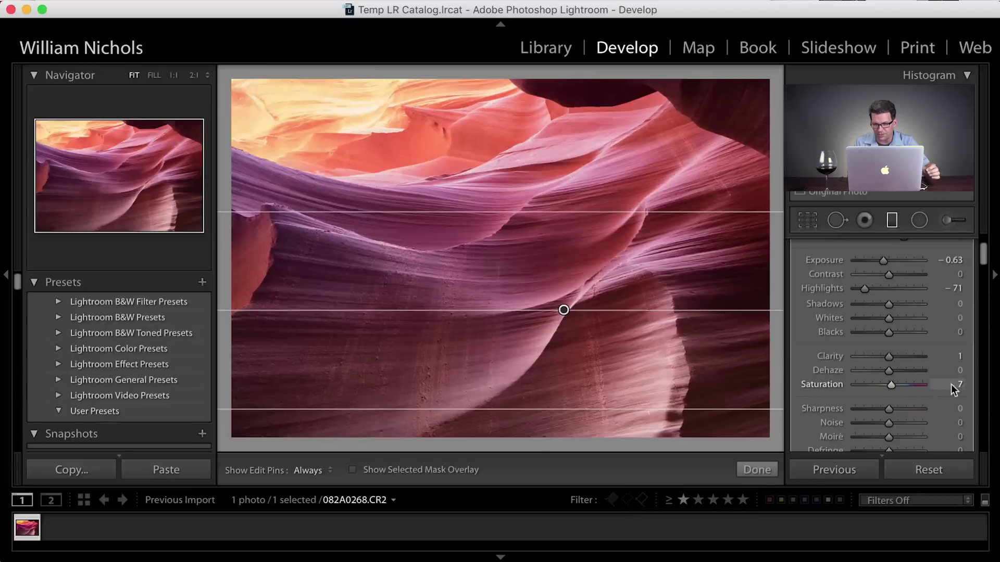
pyautogui.click(951, 385)
pyautogui.write('0')
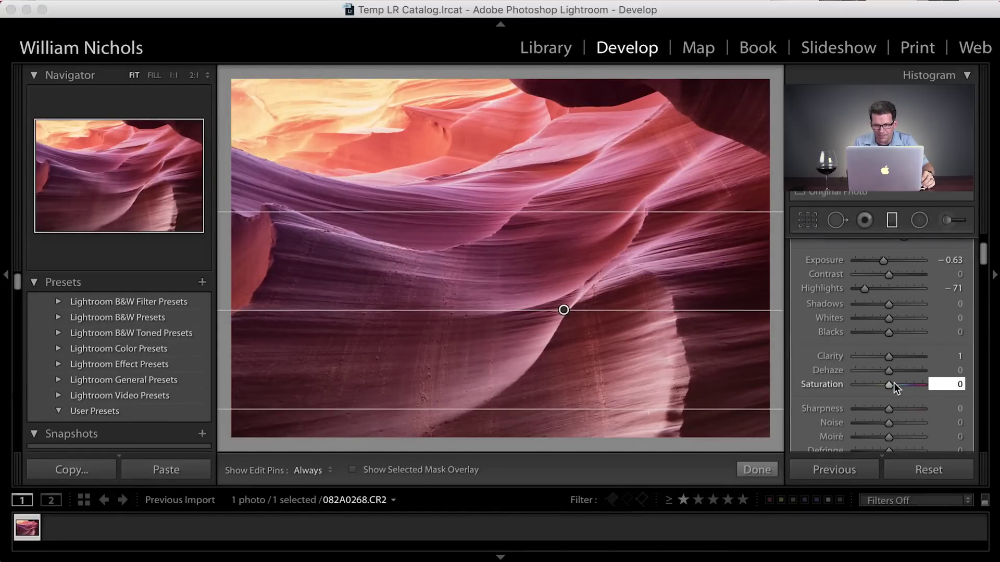
pyautogui.write('4')
pyautogui.press('Return')
pyautogui.moveTo(887, 384); pyautogui.dragTo(887, 388)
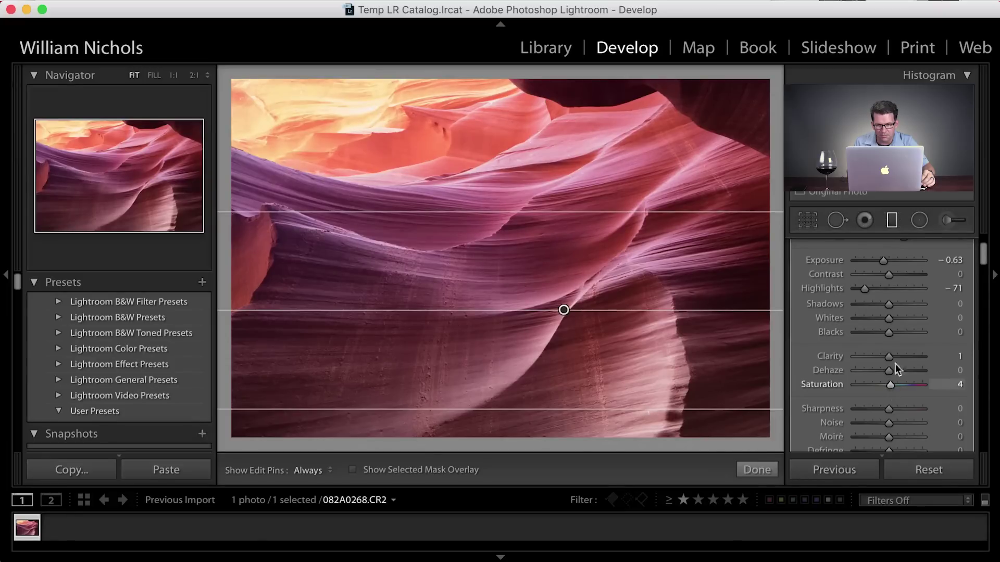
pyautogui.click(891, 220)
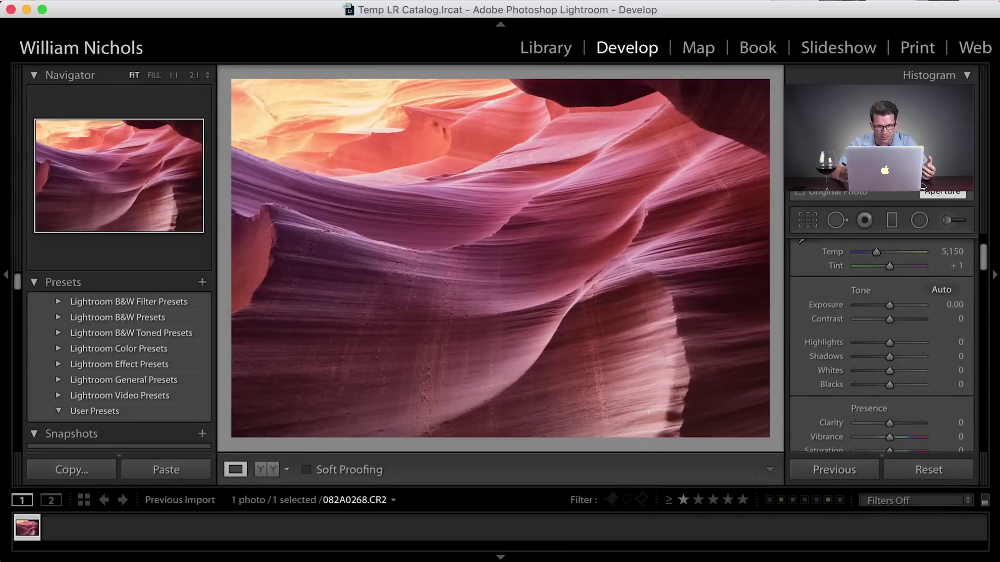
pyautogui.click(913, 469)
pyautogui.press('super+z')
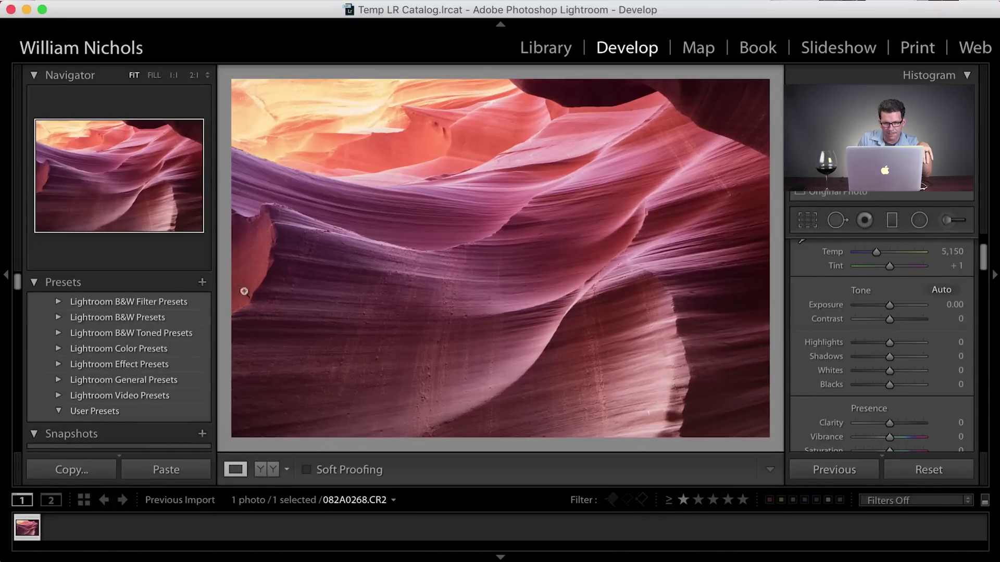
# Select the existing graduated filter and set an erase brush of size 25.1 with Auto Mask off
pyautogui.click(892, 219)
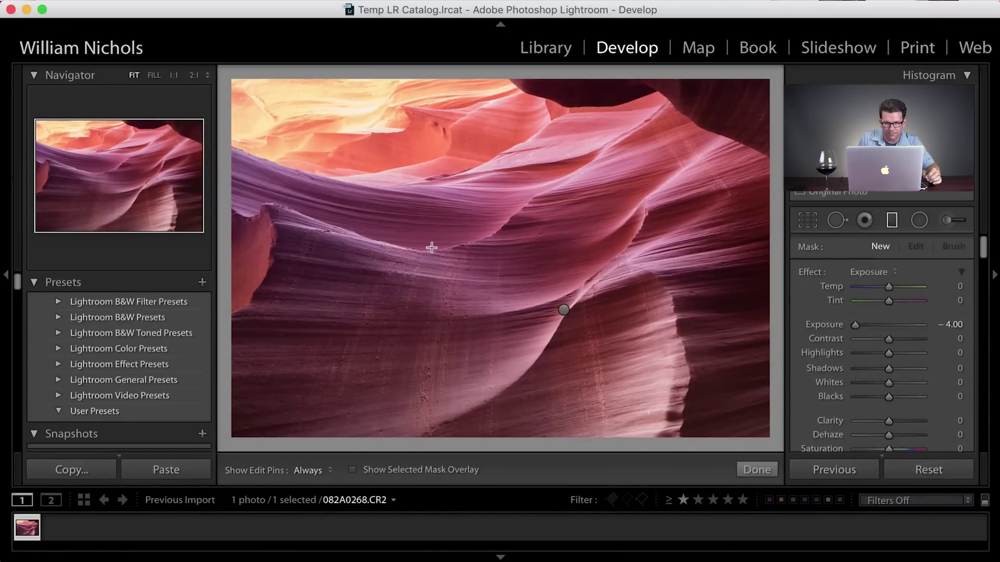
pyautogui.click(564, 310)
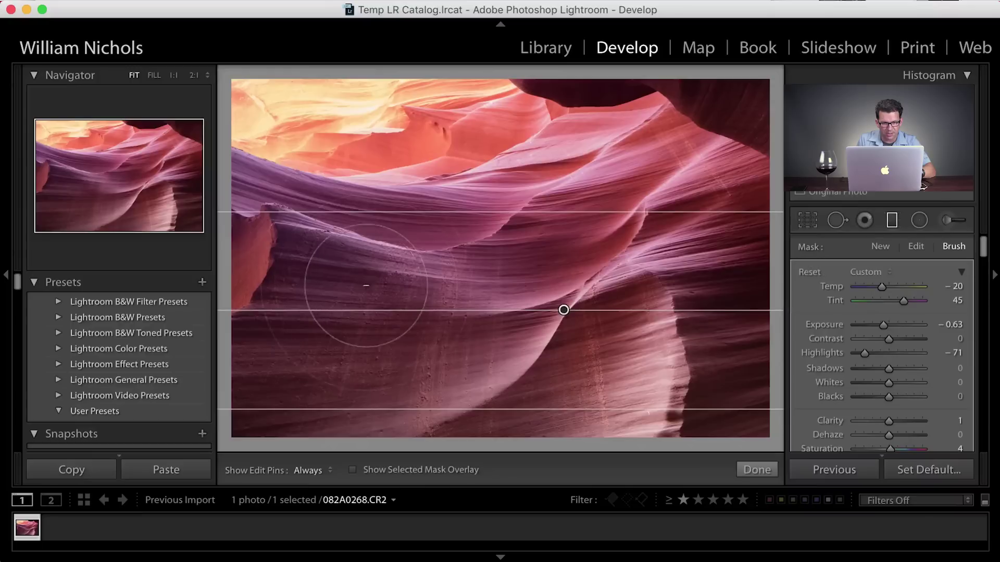
pyautogui.press('alt')
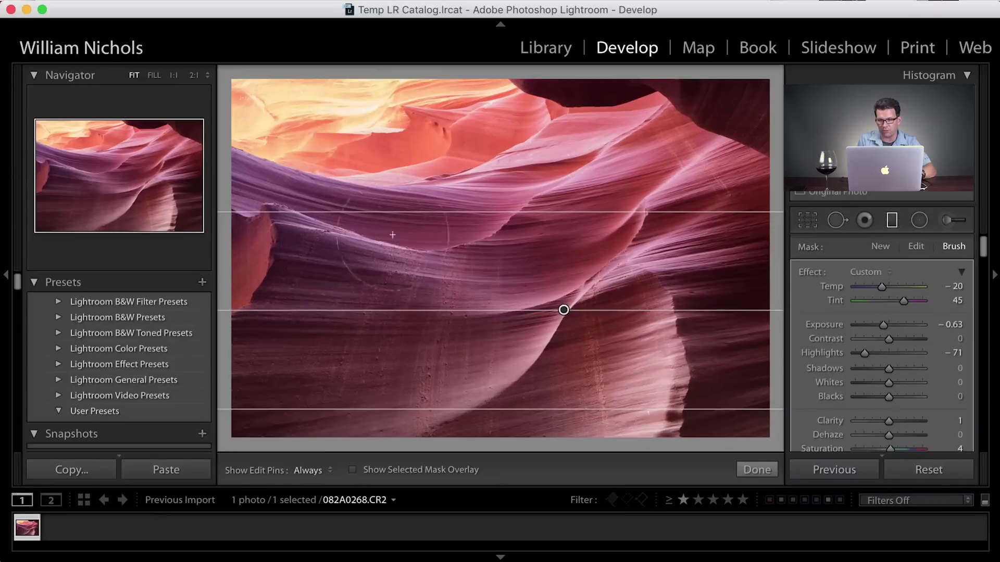
pyautogui.scroll(-10, 981, 252)
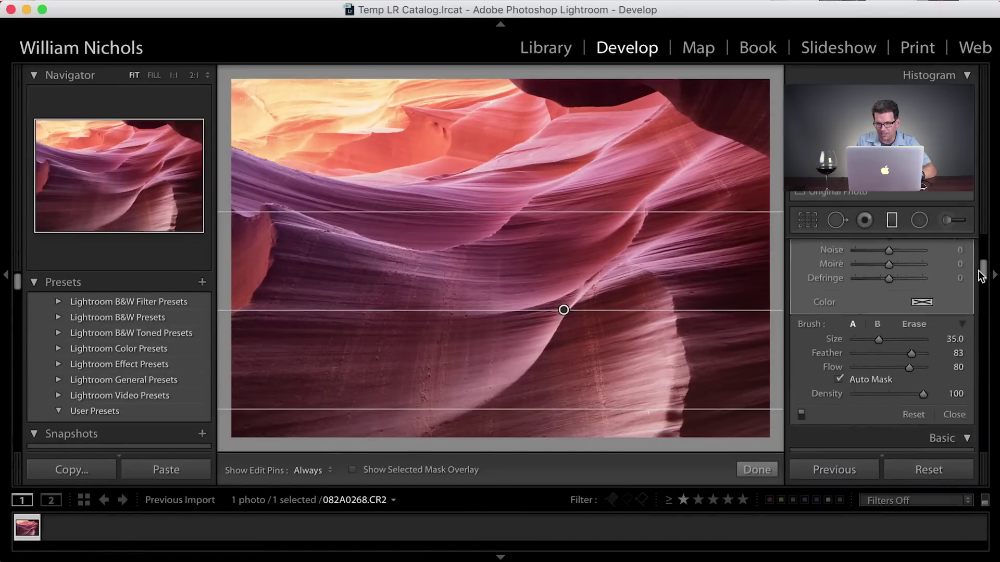
pyautogui.press('alt')
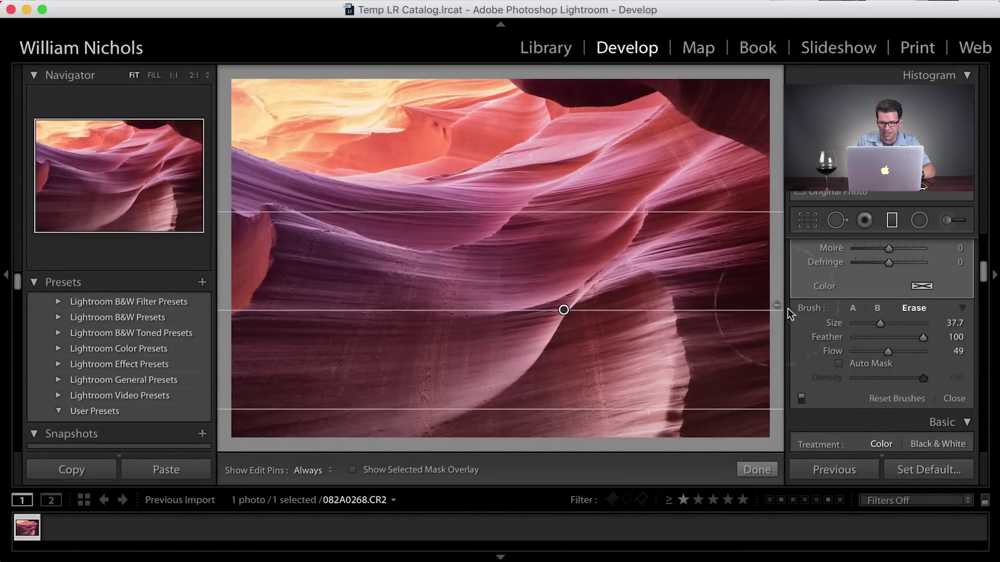
pyautogui.moveTo(880, 323)
pyautogui.mouseDown()
pyautogui.moveTo(871, 323)
pyautogui.moveTo(911, 339)
pyautogui.moveTo(879, 340)
pyautogui.mouseUp()
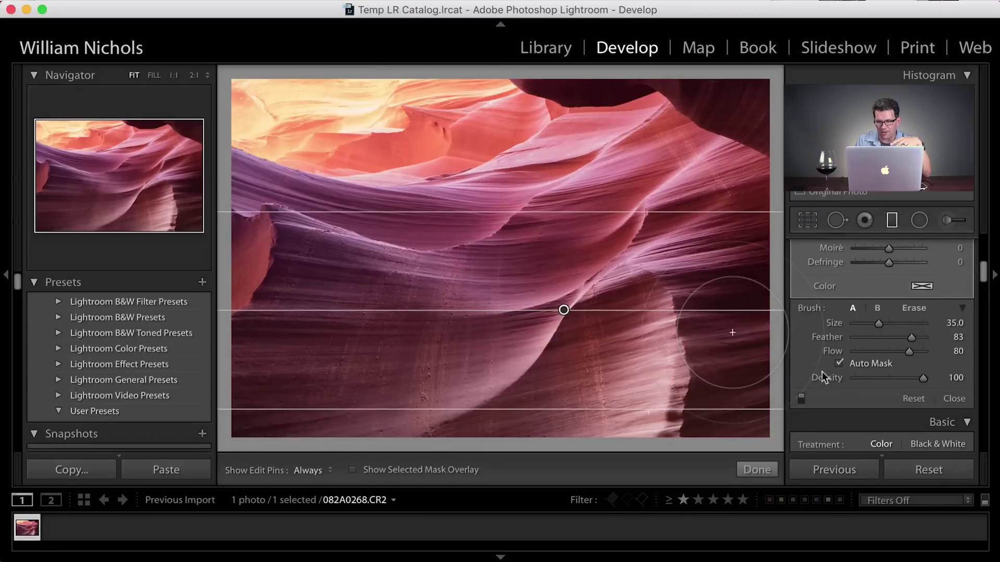
pyautogui.click(837, 363)
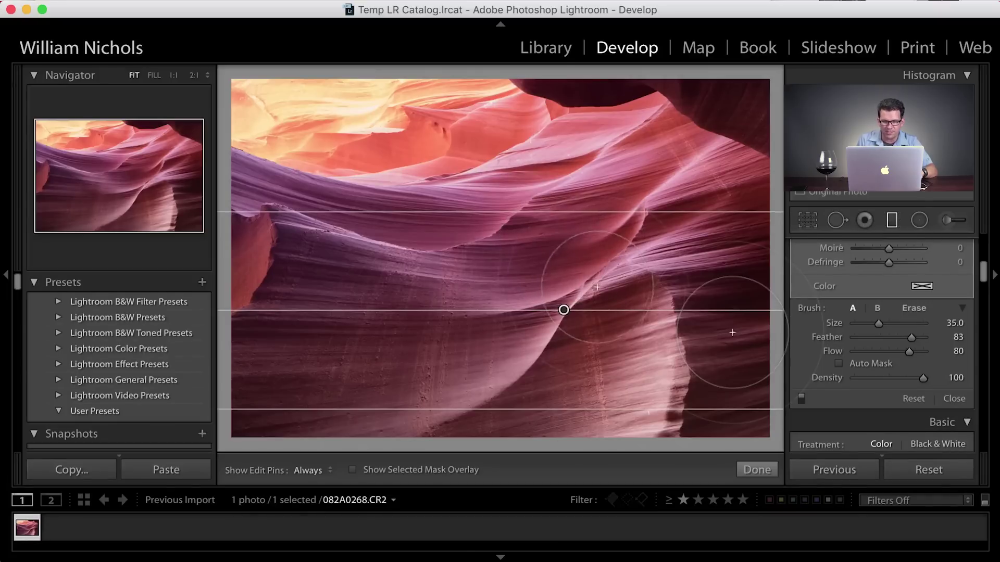
# Shrink the erase brush to 14.5 and erase the filter from the left rock edge
pyautogui.press('alt')
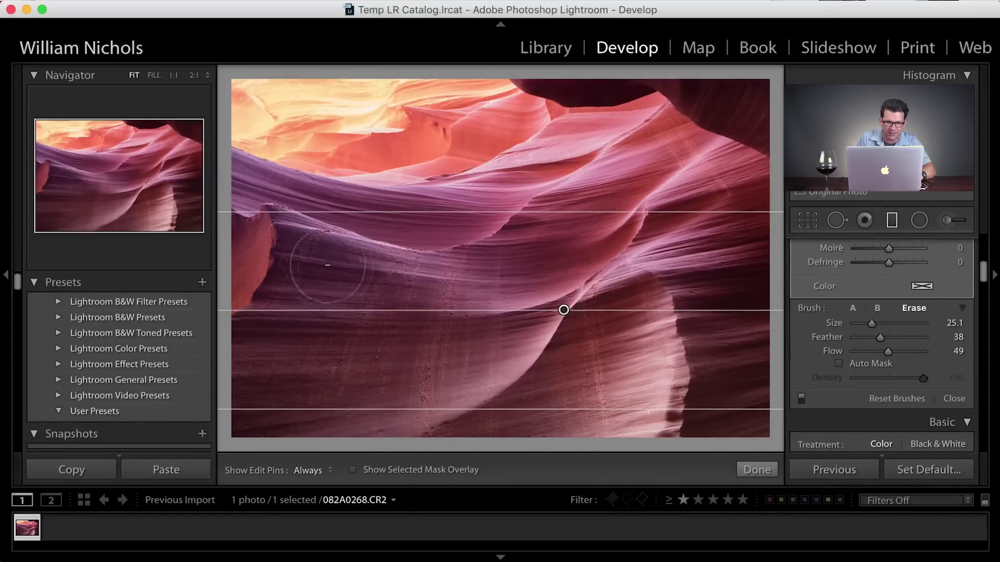
pyautogui.press('h')
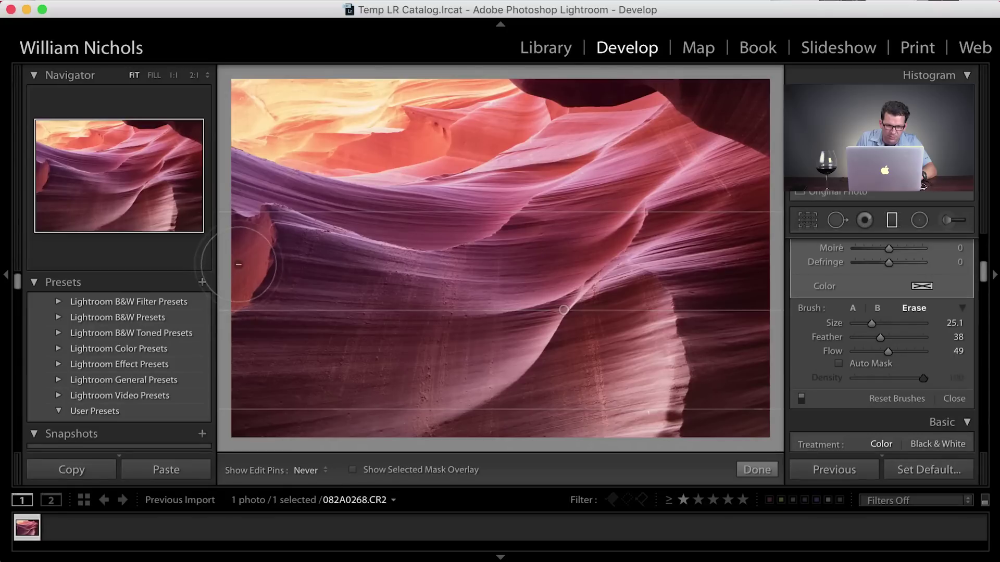
pyautogui.press('h')
pyautogui.moveTo(871, 323); pyautogui.dragTo(865, 323)
pyautogui.press('h')
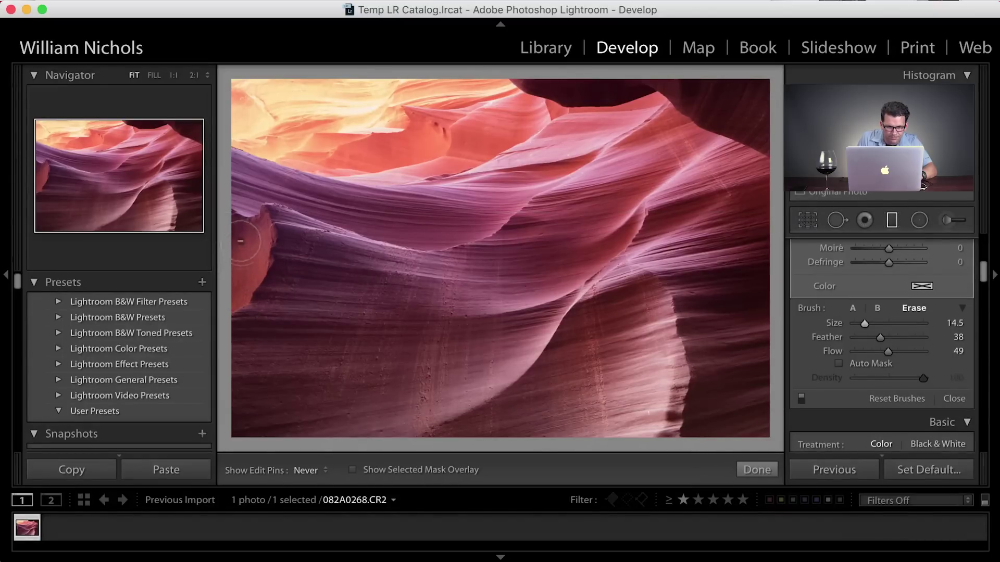
pyautogui.moveTo(249, 245)
pyautogui.mouseDown()
pyautogui.moveTo(245, 229)
pyautogui.moveTo(248, 250)
pyautogui.moveTo(263, 245)
pyautogui.moveTo(246, 260)
pyautogui.mouseUp()
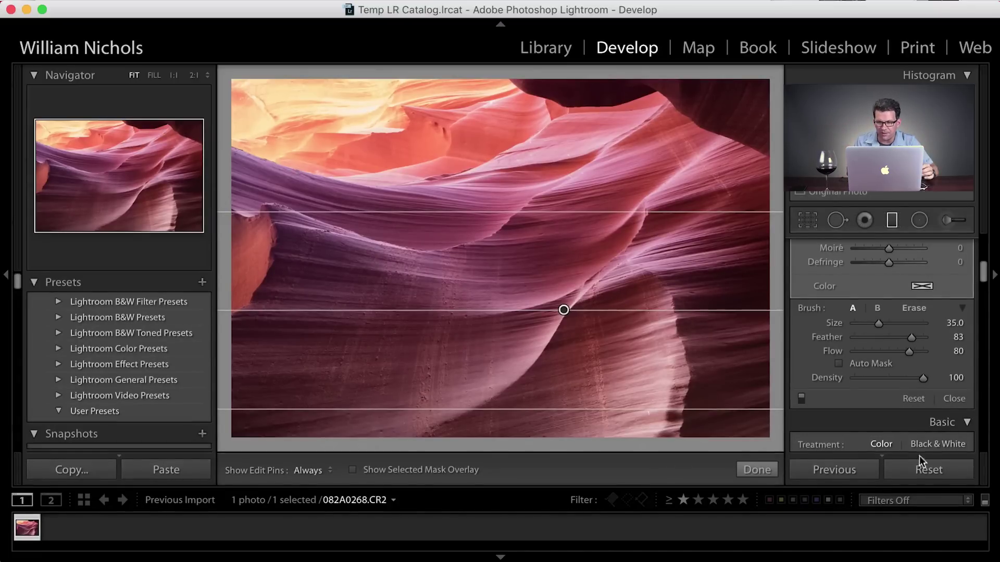
# Close the graduated filter, compare the erase stroke by undoing and redoing it, then reopen the tool
pyautogui.click(892, 221)
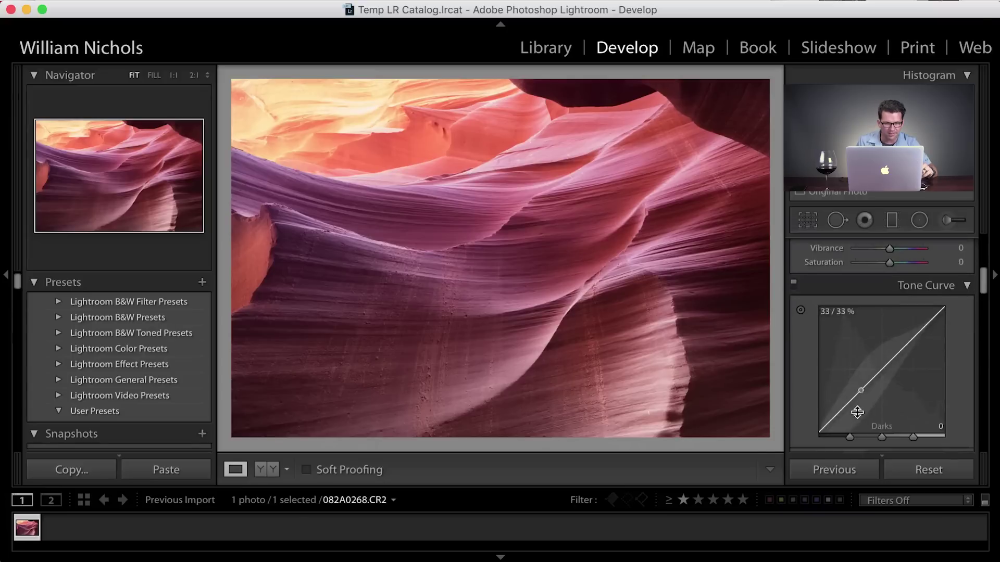
pyautogui.press('super+z')
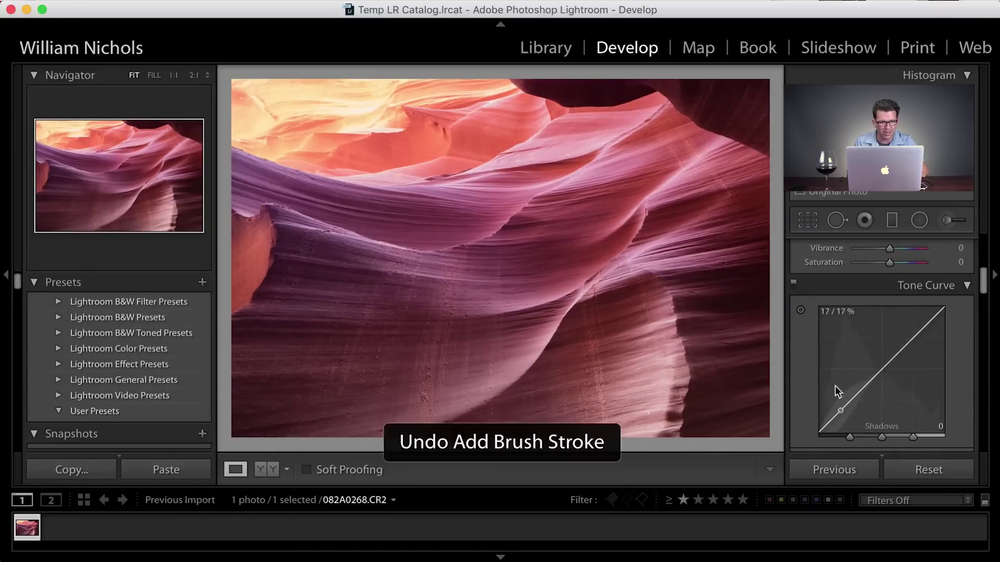
pyautogui.press('super+shift+z')
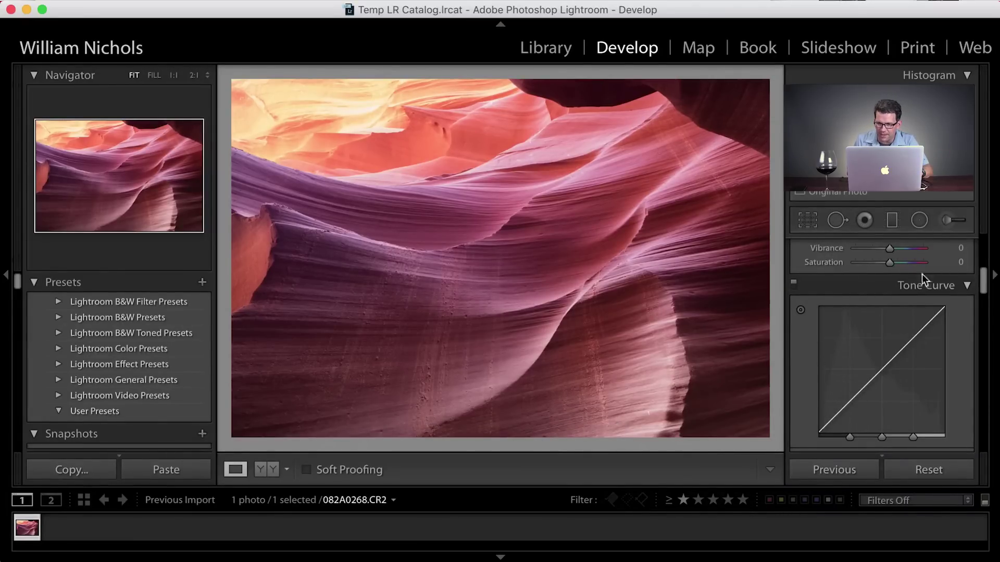
pyautogui.click(892, 220)
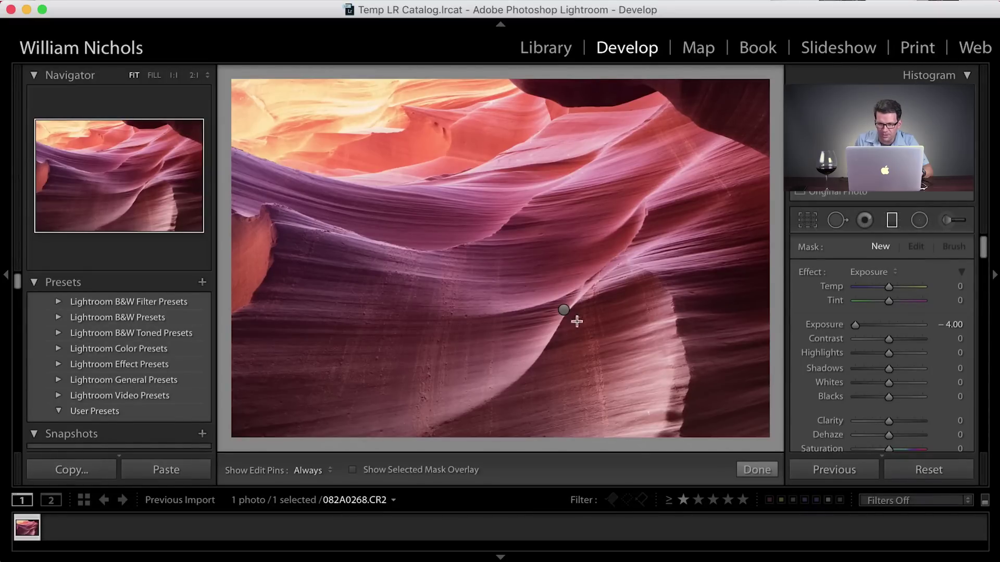
# Erase the graduated filter's darkening from the photo's top-right corner
pyautogui.click(563, 310)
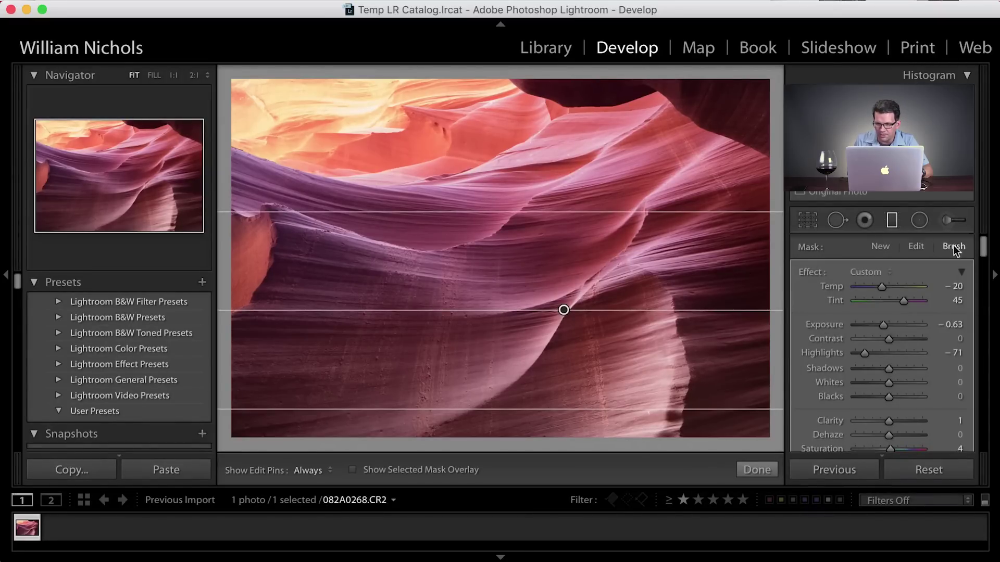
pyautogui.press('alt')
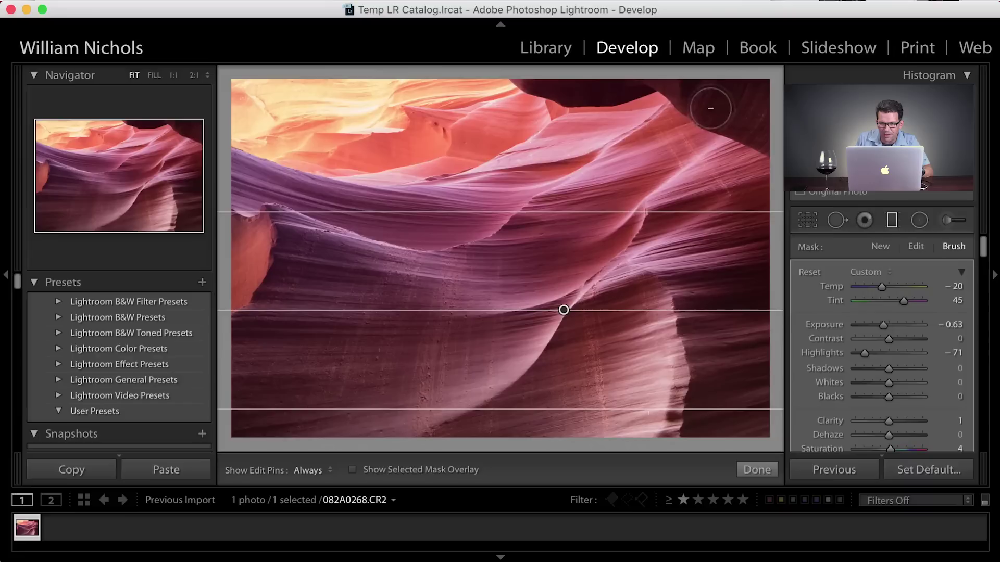
pyautogui.press('h')
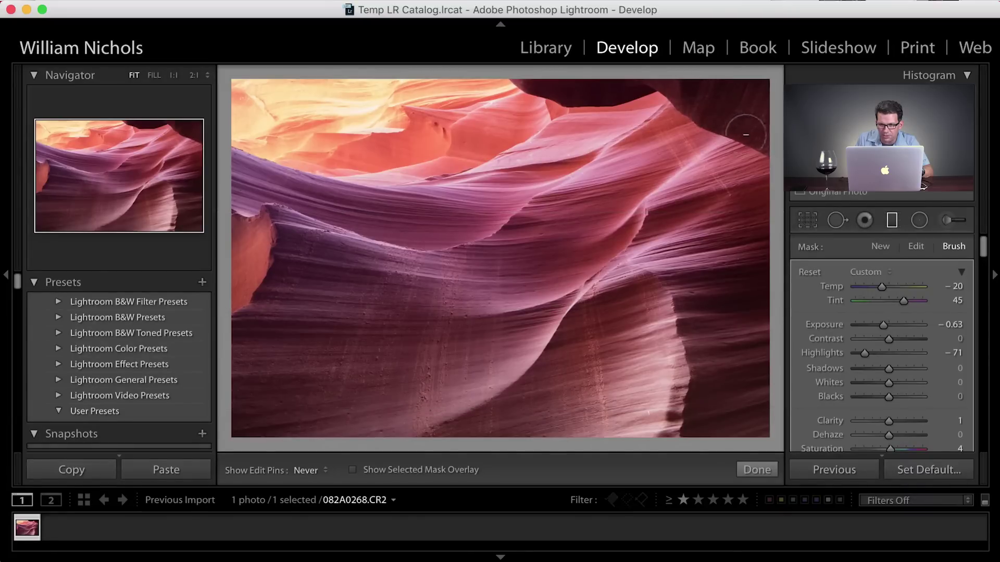
pyautogui.moveTo(753, 139)
pyautogui.mouseDown()
pyautogui.moveTo(683, 90)
pyautogui.moveTo(760, 148)
pyautogui.moveTo(675, 94)
pyautogui.mouseUp()
pyautogui.press('h')
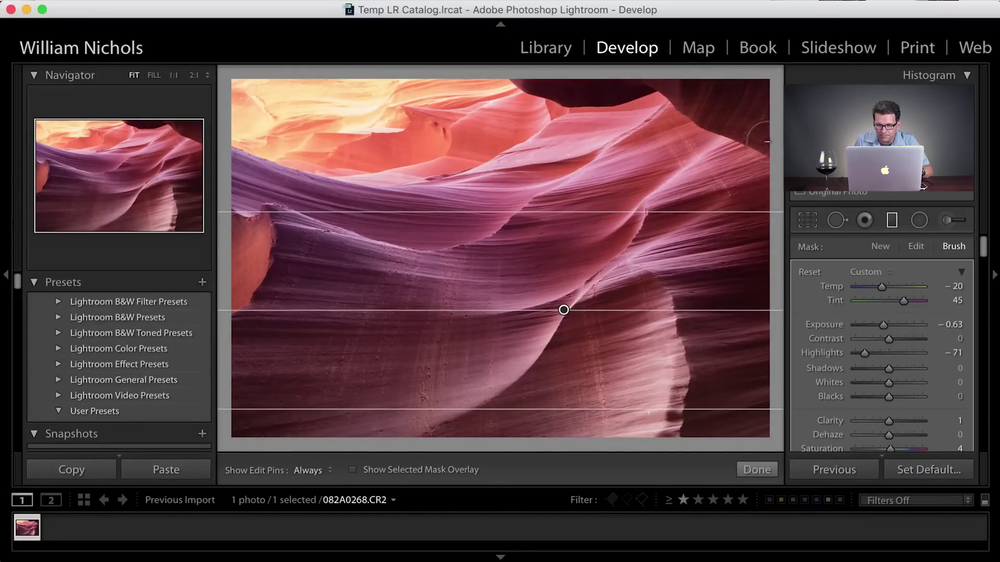
# Shrink the erase brush to 5.7, keeping the filter's values after undoing an accidental reset
pyautogui.press('h')
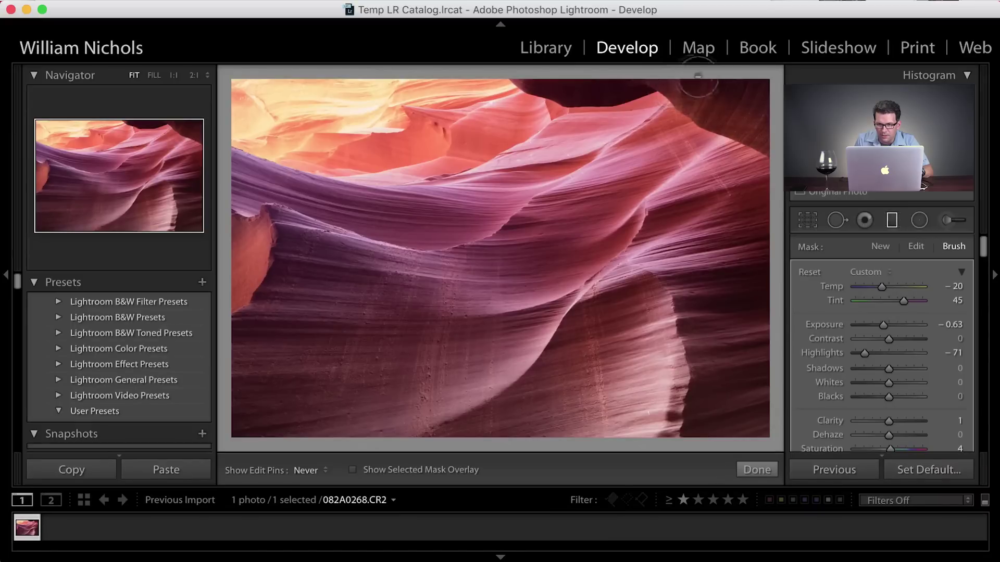
pyautogui.press('h')
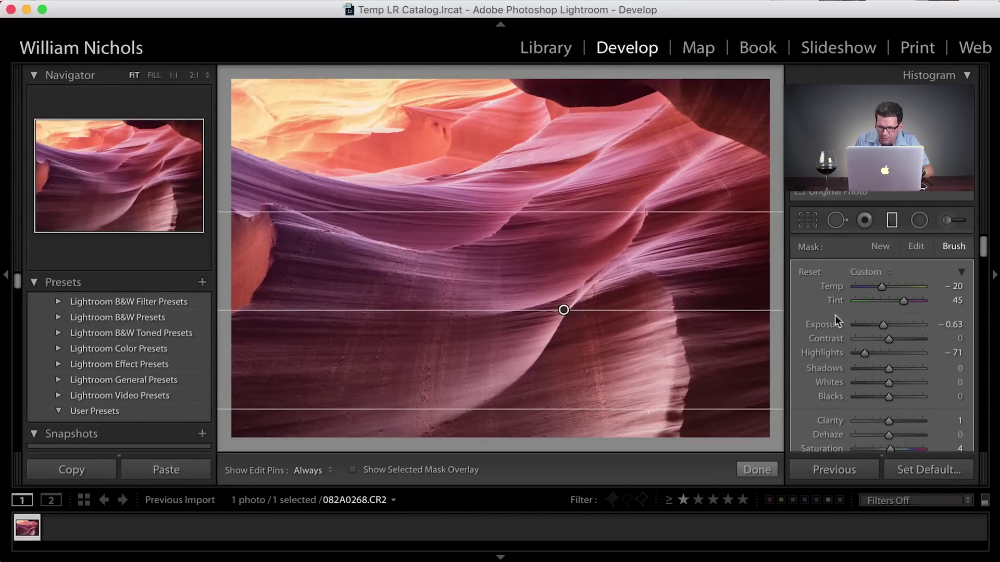
pyautogui.keyDown('alt'); pyautogui.click(810, 271); pyautogui.keyUp('alt')
pyautogui.press('super+z')
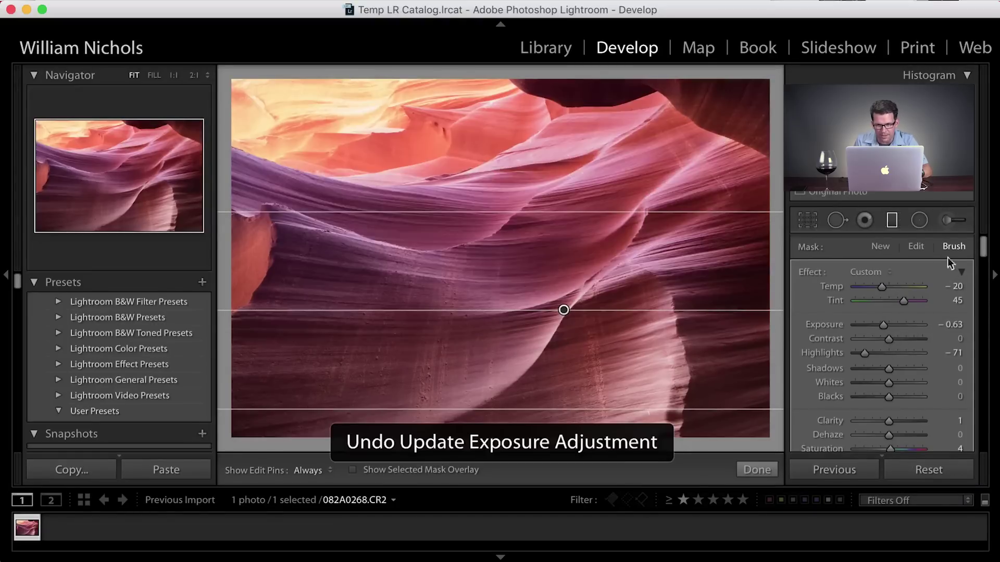
pyautogui.moveTo(983, 246); pyautogui.dragTo(983, 272)
pyautogui.moveTo(878, 311); pyautogui.dragTo(857, 312)
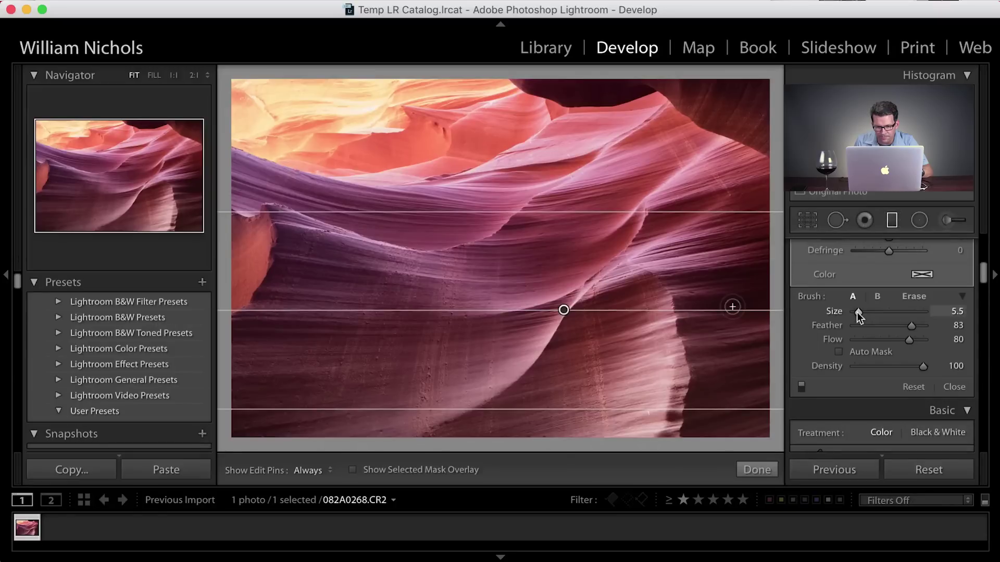
pyautogui.press('alt')
pyautogui.moveTo(863, 313); pyautogui.dragTo(859, 311)
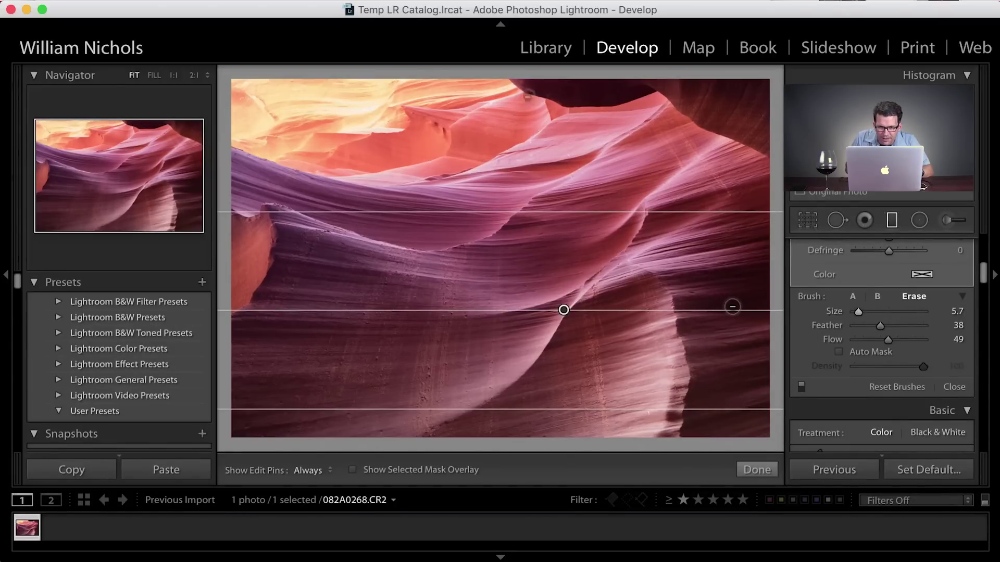
# Erase the filter along the photo's top edge and close the graduated filter
pyautogui.press('h')
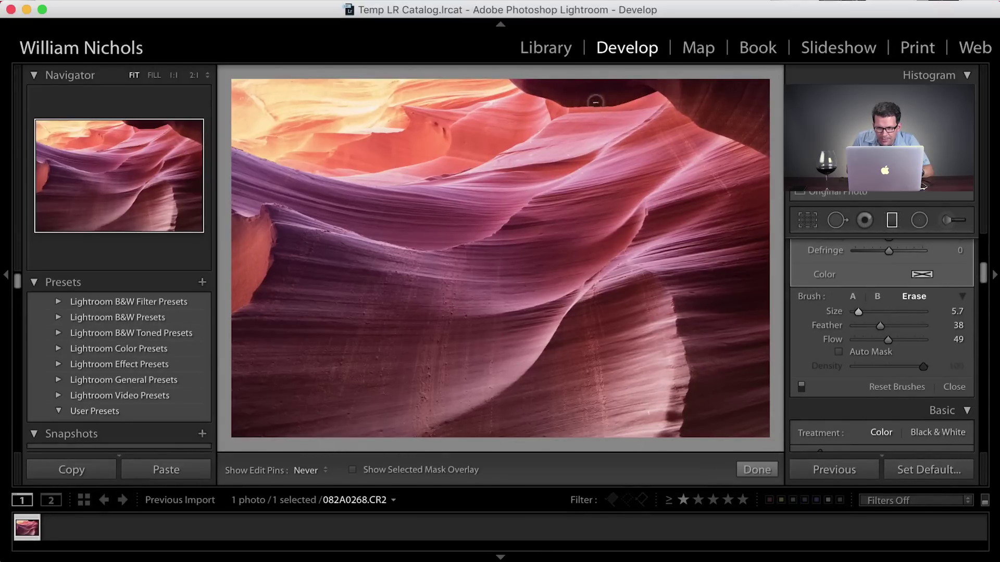
pyautogui.moveTo(595, 102)
pyautogui.mouseDown()
pyautogui.moveTo(569, 97)
pyautogui.moveTo(644, 91)
pyautogui.mouseUp()
pyautogui.press('m')
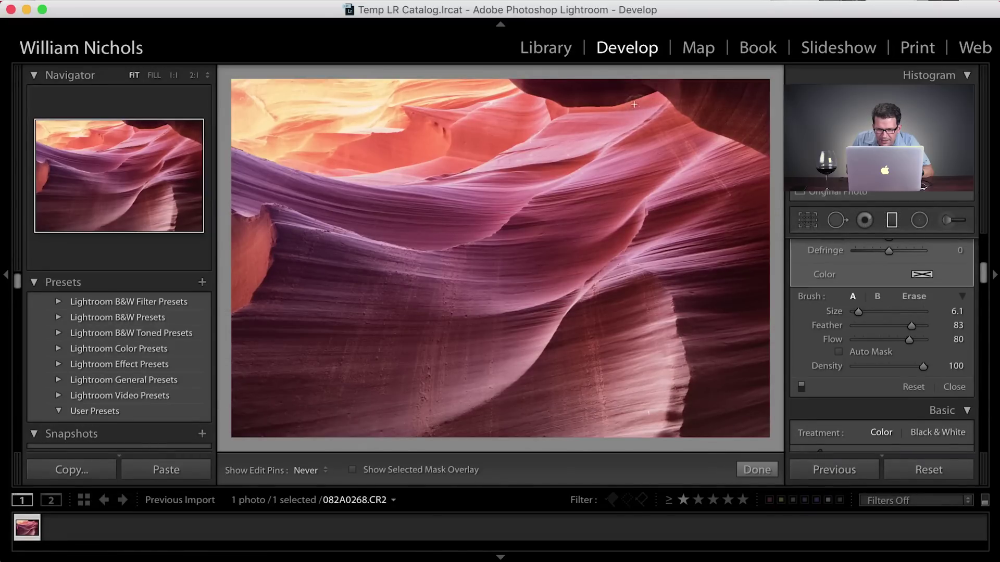
pyautogui.press('h')
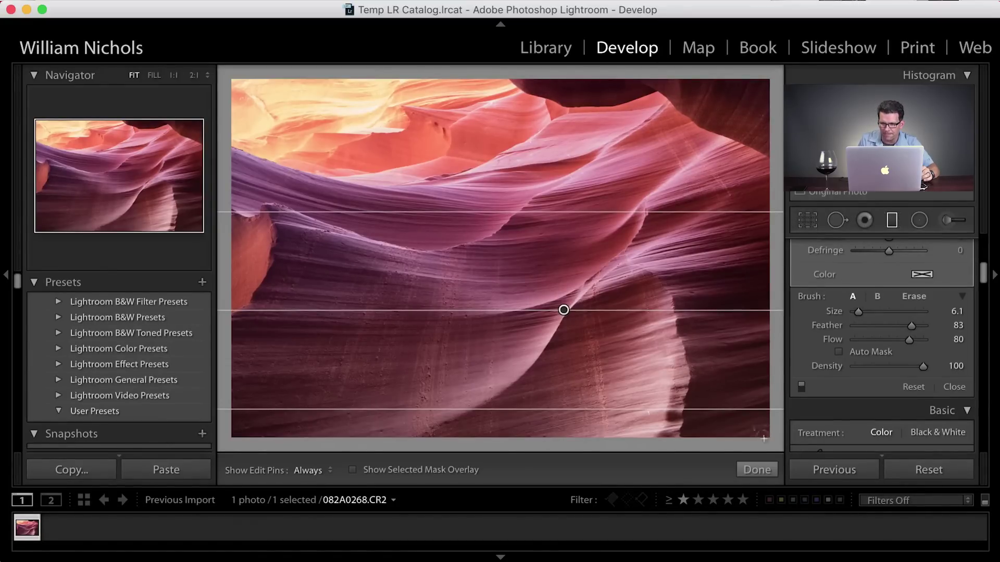
pyautogui.click(892, 220)
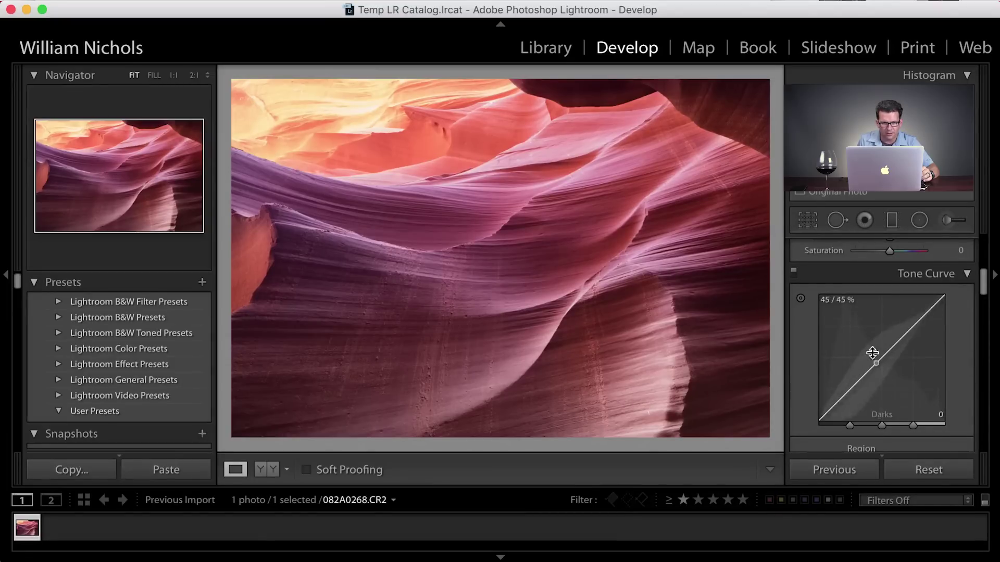
# Reset all edits to compare with the original, then undo to restore them
pyautogui.click(923, 475)
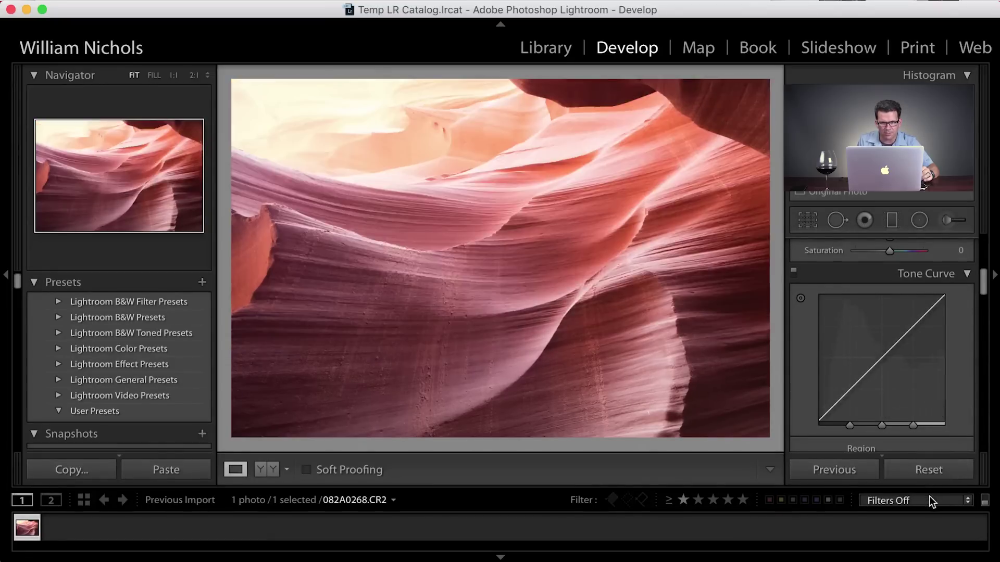
pyautogui.press('super+z')
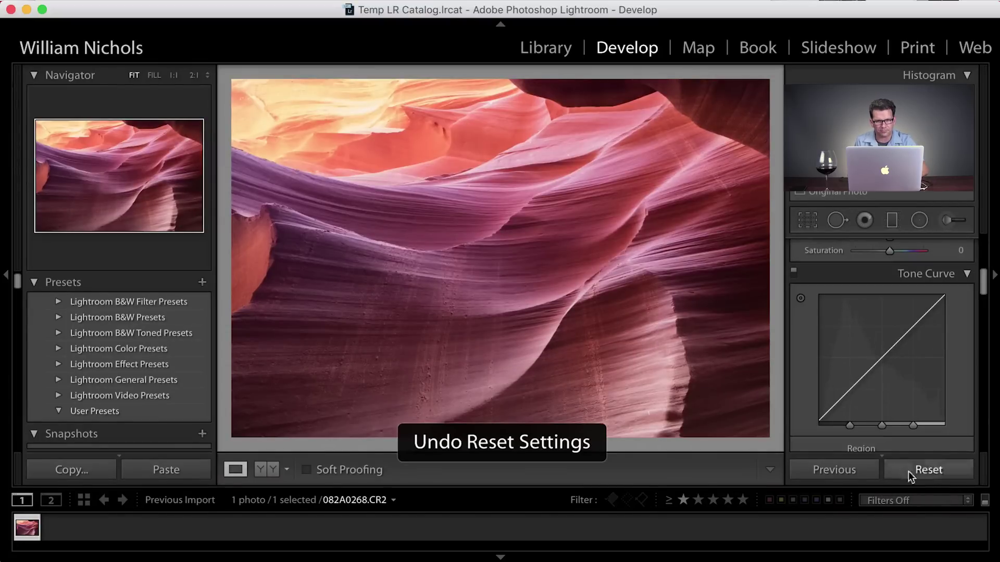